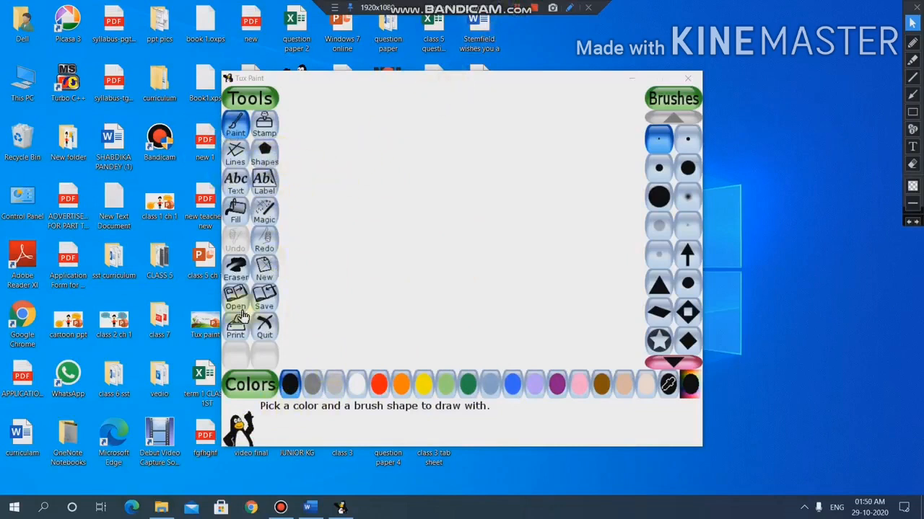
# Activate the Shapes tool and look through the available outlined and filled shapes
pyautogui.click(266, 155)
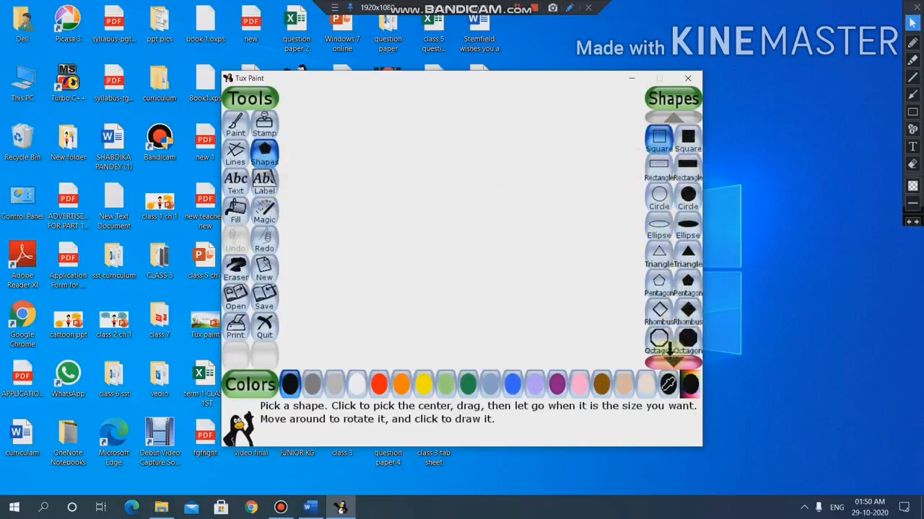
pyautogui.click(669, 358)
pyautogui.click(669, 358)
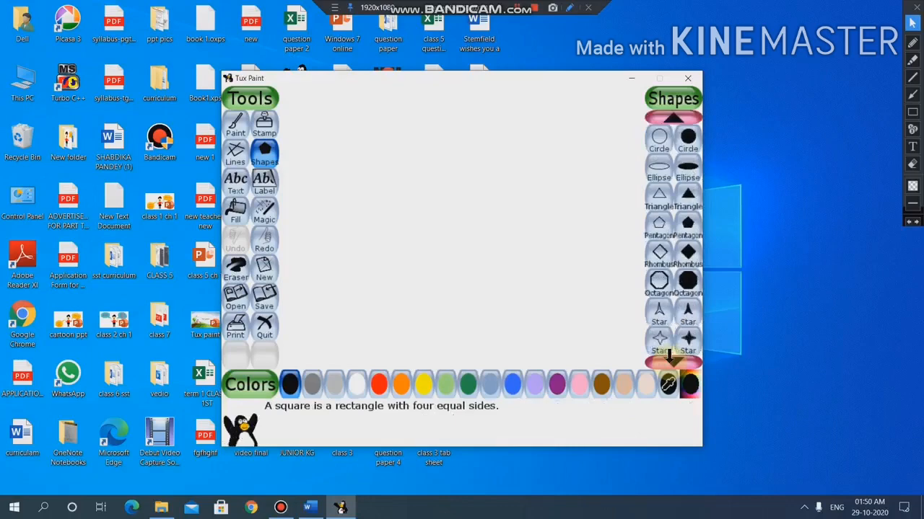
pyautogui.click(669, 358)
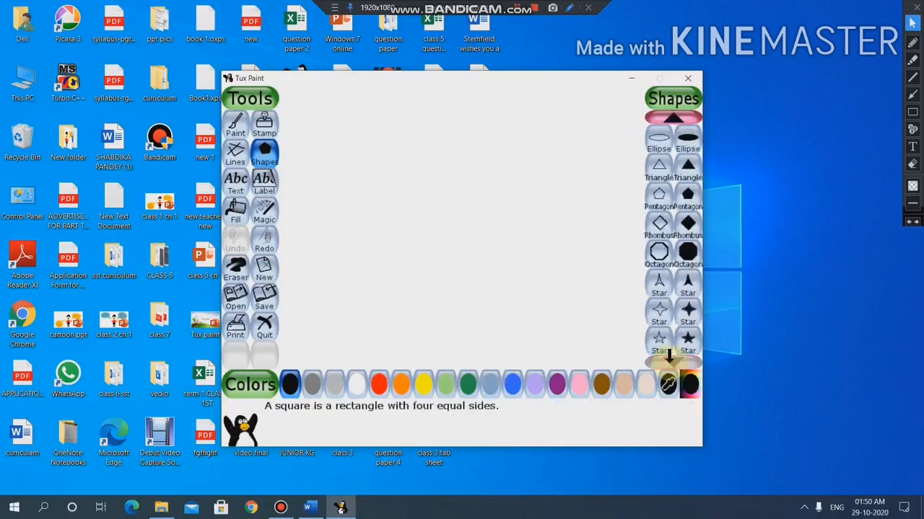
pyautogui.click(670, 120)
pyautogui.click(670, 119)
pyautogui.click(670, 119)
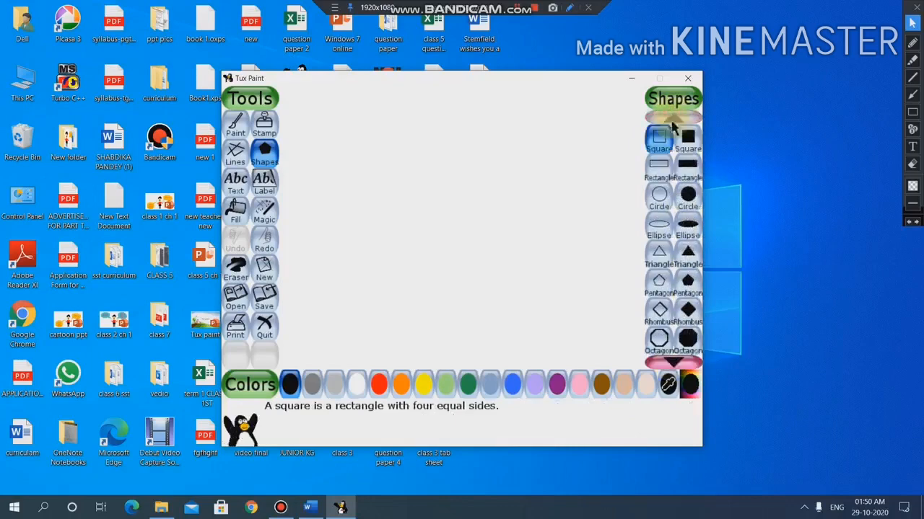
# Draw a small unfilled black rhombus near the right edge of the canvas
pyautogui.click(671, 358)
pyautogui.click(670, 358)
pyautogui.click(670, 358)
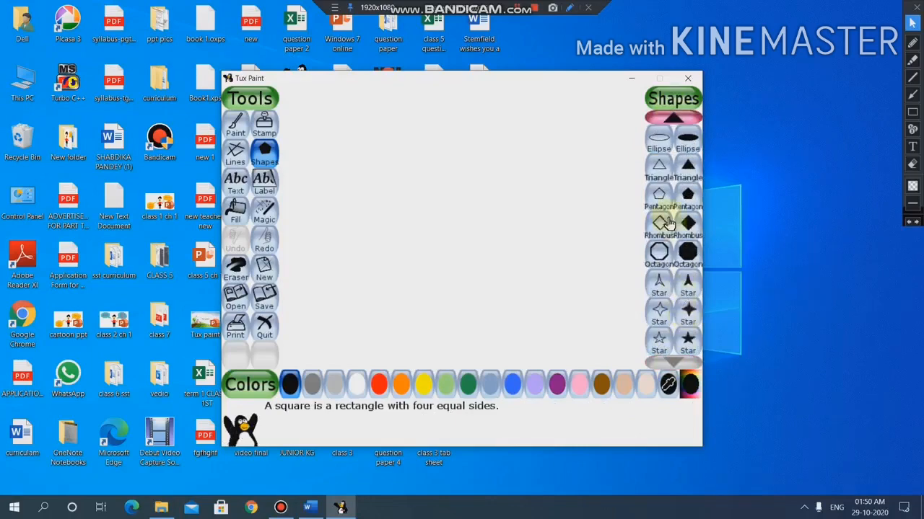
pyautogui.click(661, 225)
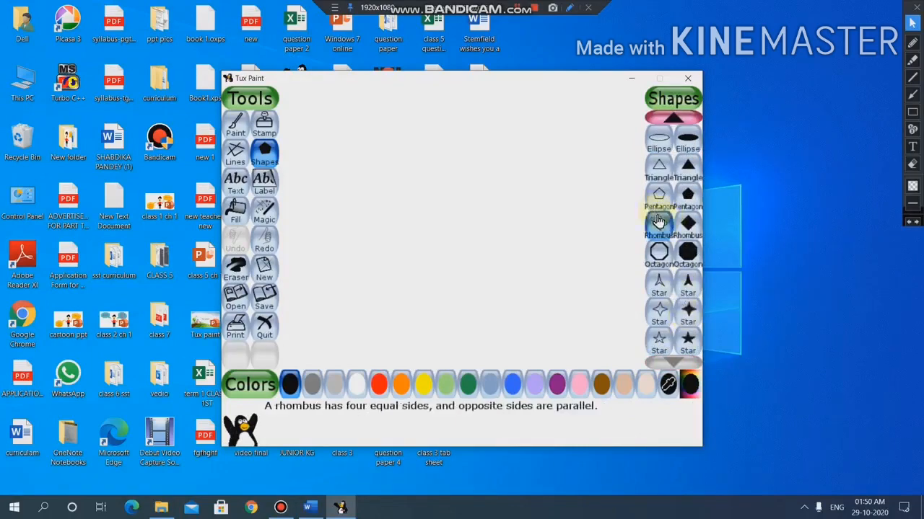
pyautogui.click(625, 166)
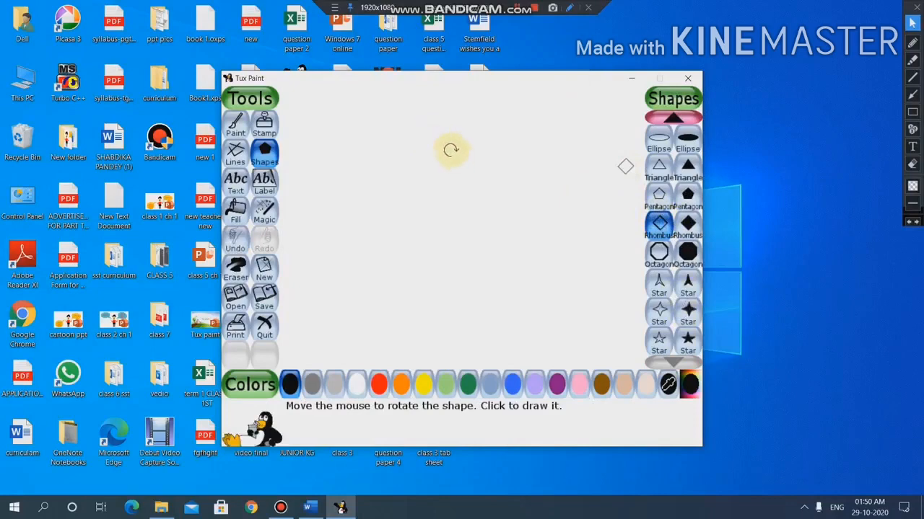
pyautogui.click(450, 150)
# Draw a large, wide unfilled black rhombus in the upper middle of the canvas
pyautogui.moveTo(450, 151); pyautogui.dragTo(552, 206)
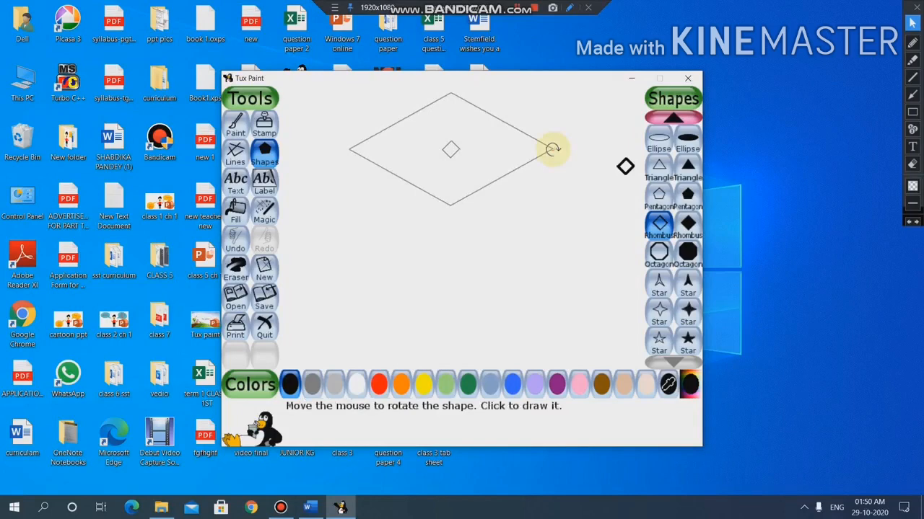
pyautogui.click(552, 149)
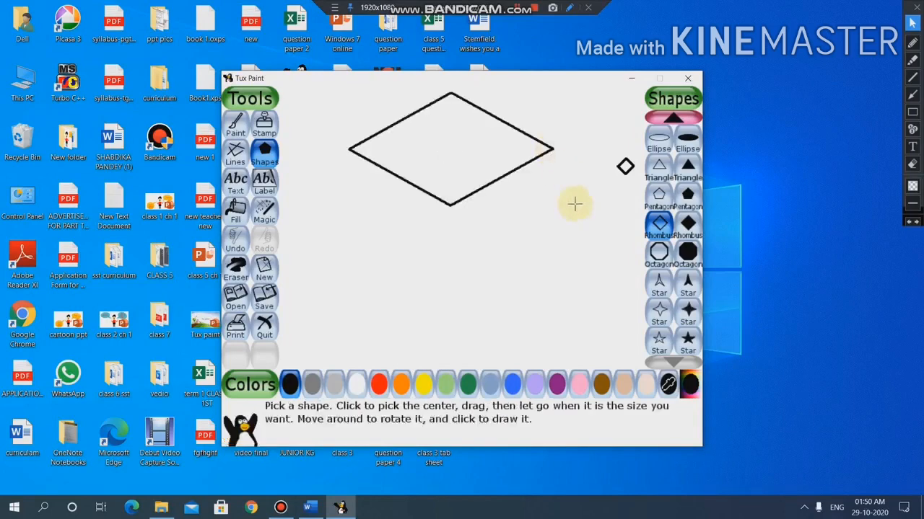
pyautogui.click(517, 8)
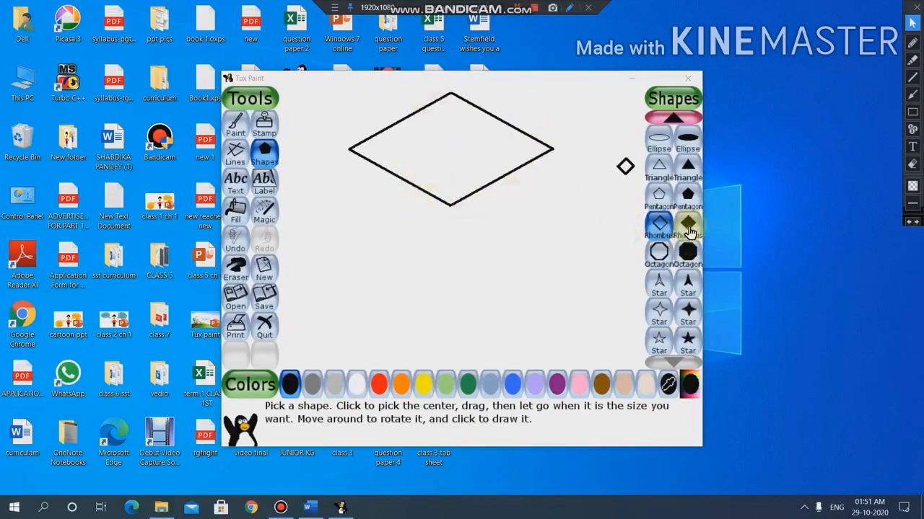
# Draw a large filled orange rhombus below the outlined one
pyautogui.click(692, 229)
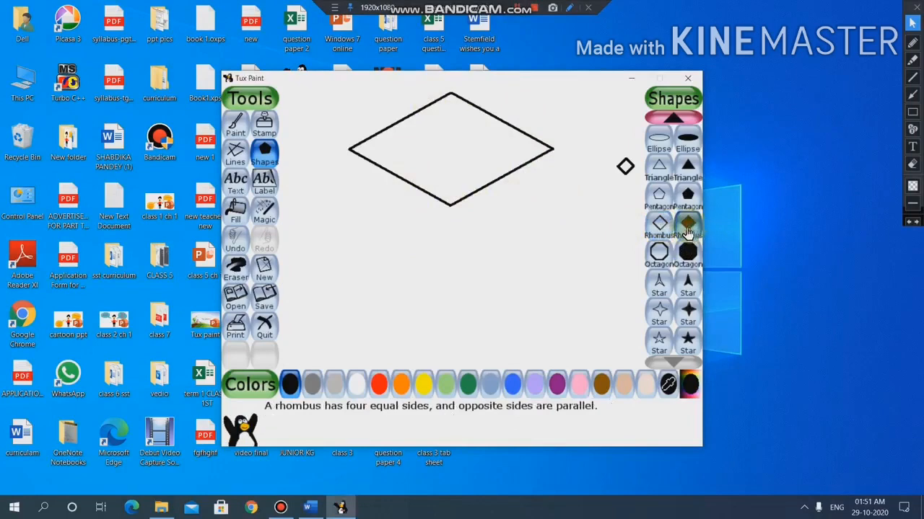
pyautogui.click(401, 386)
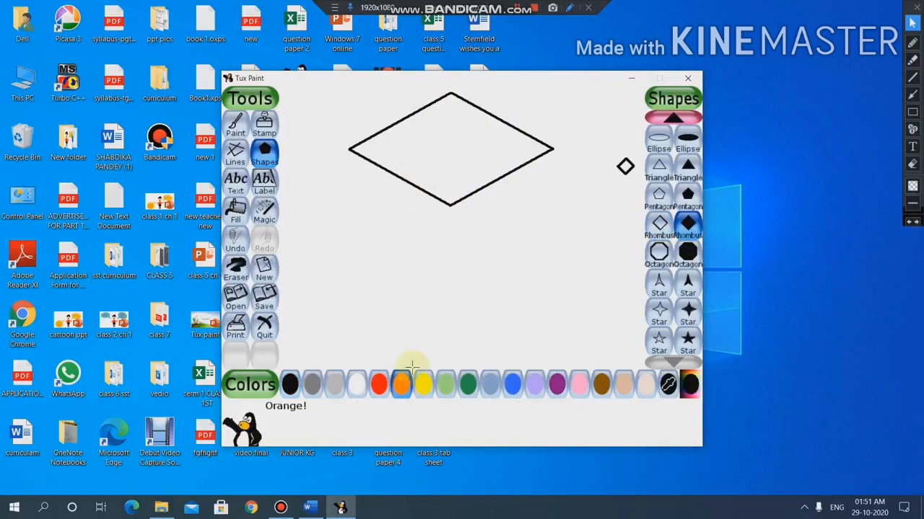
pyautogui.click(690, 226)
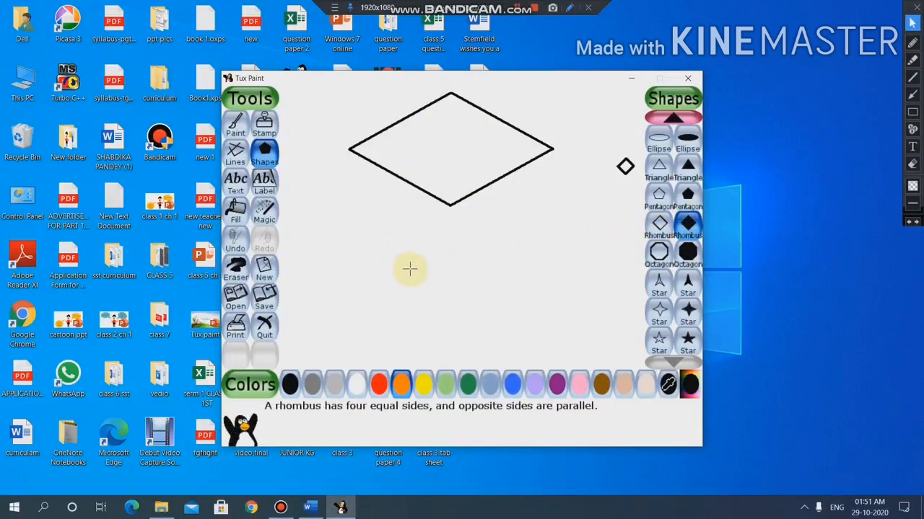
pyautogui.moveTo(409, 269); pyautogui.dragTo(519, 323)
pyautogui.click(519, 272)
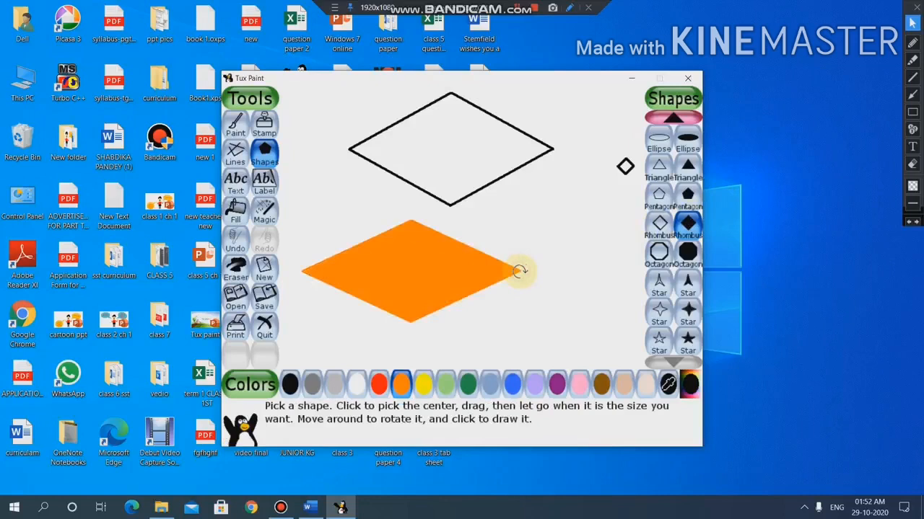
pyautogui.moveTo(502, 292)
pyautogui.mouseDown()
pyautogui.moveTo(408, 258)
pyautogui.moveTo(445, 291)
pyautogui.mouseUp()
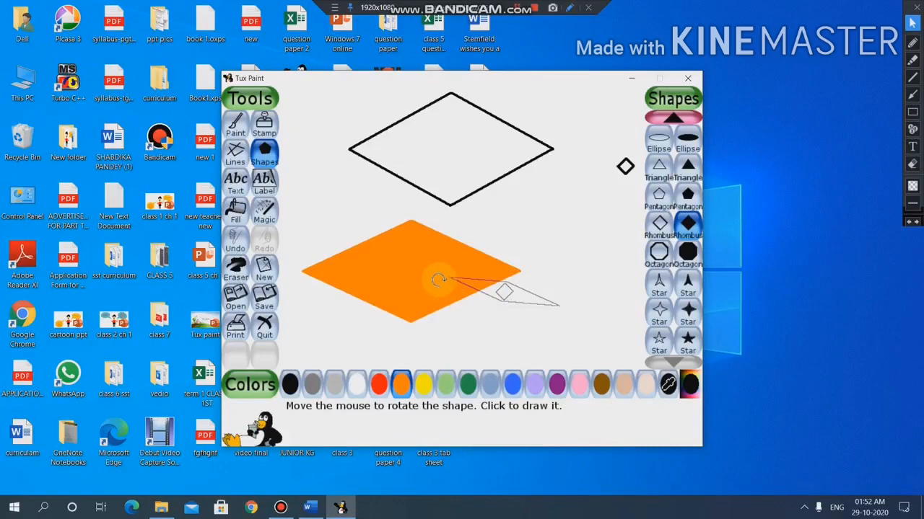
pyautogui.click(518, 9)
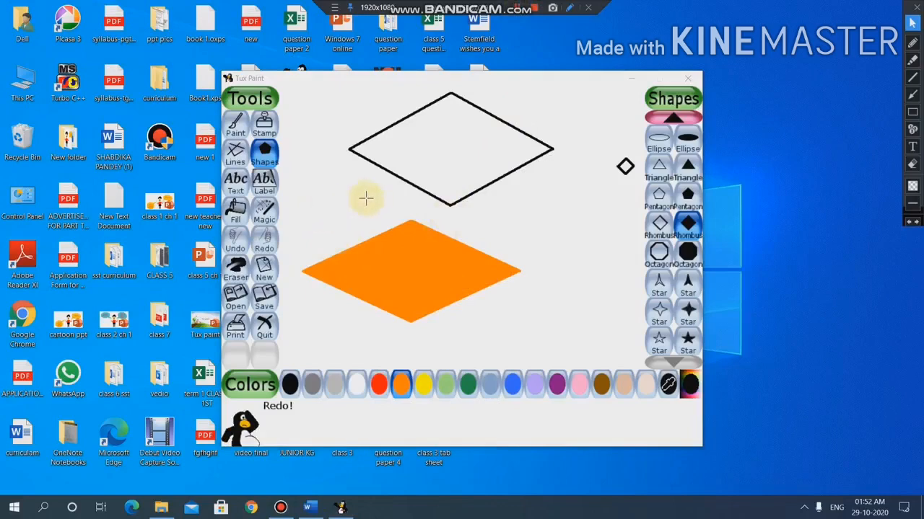
pyautogui.click(310, 251)
pyautogui.moveTo(255, 271); pyautogui.dragTo(254, 254)
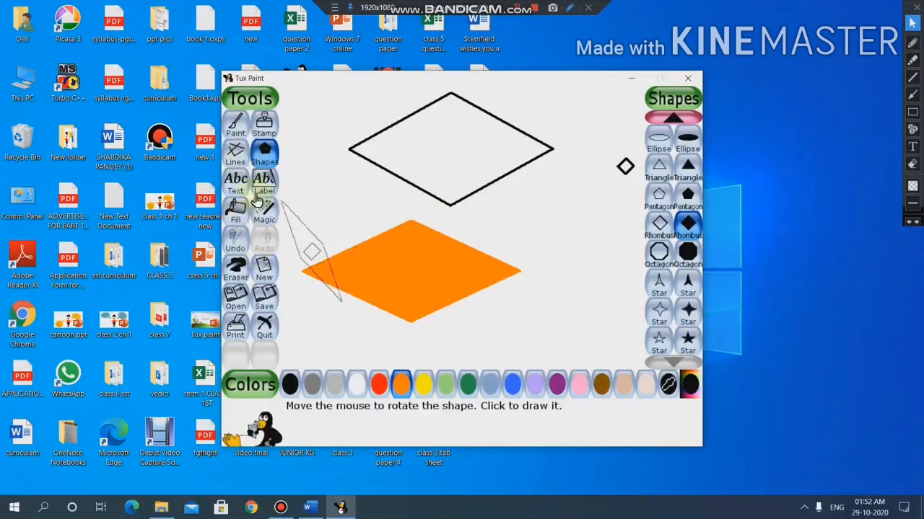
# Erase the filled orange rhombus from the canvas with a small round eraser
pyautogui.click(237, 273)
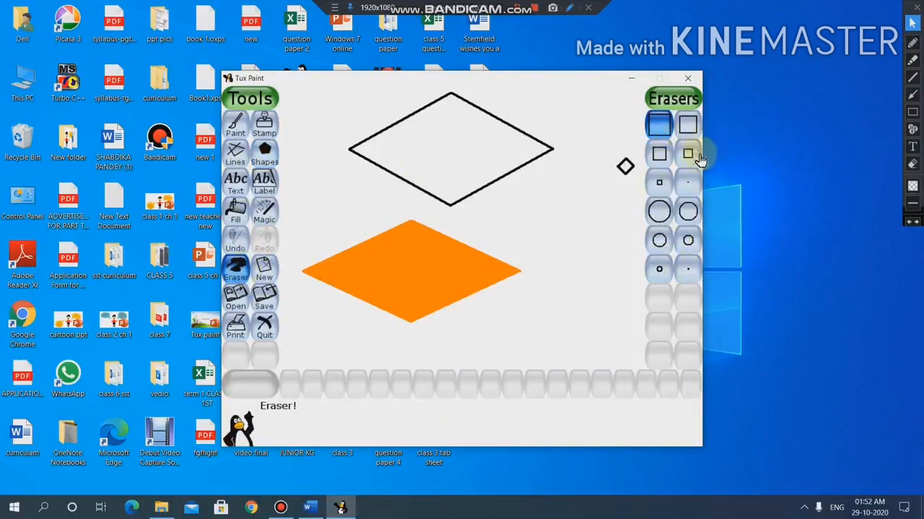
pyautogui.click(659, 212)
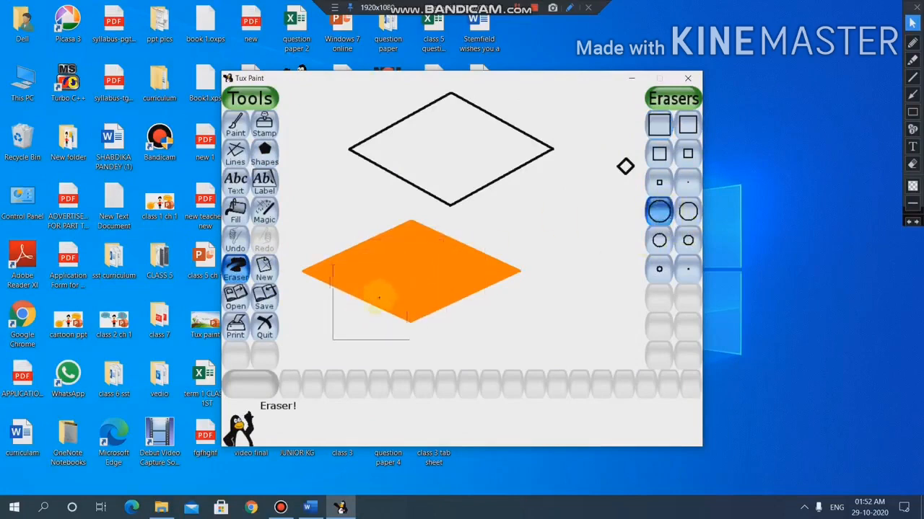
pyautogui.click(687, 240)
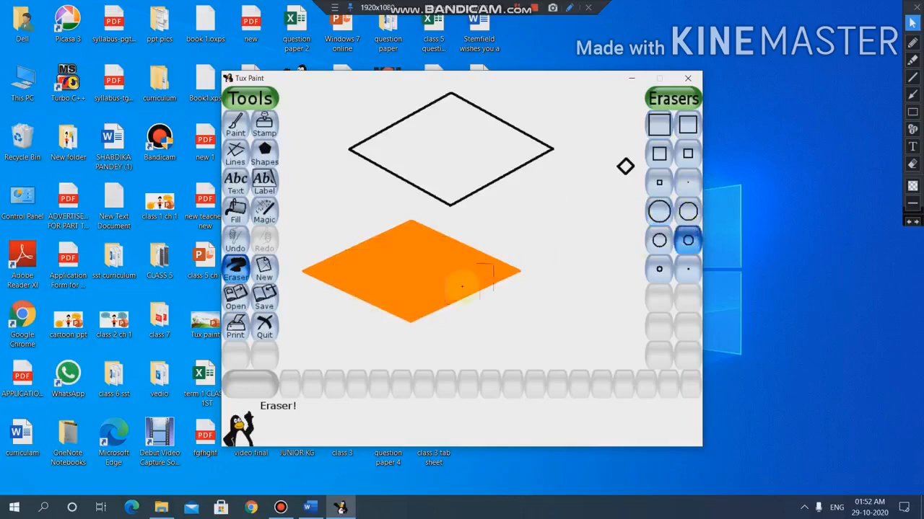
pyautogui.click(340, 306)
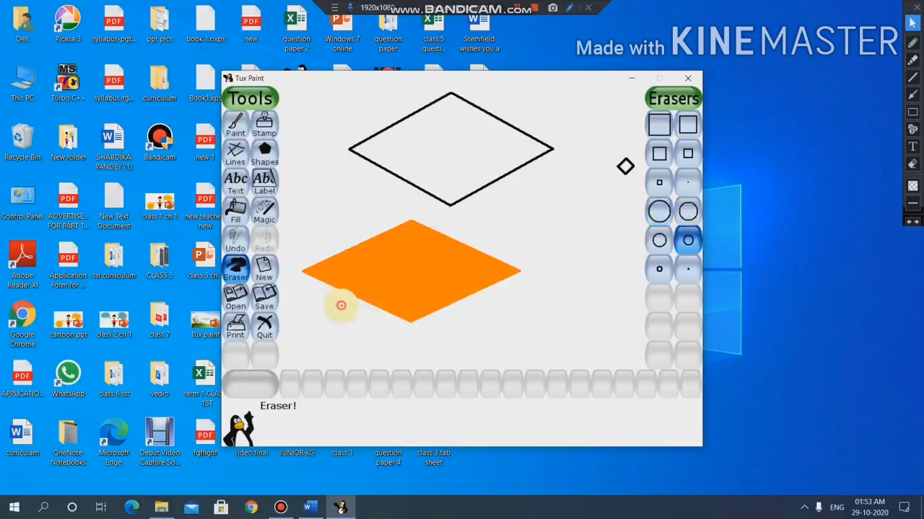
pyautogui.moveTo(340, 305)
pyautogui.mouseDown()
pyautogui.moveTo(496, 228)
pyautogui.moveTo(446, 274)
pyautogui.moveTo(355, 324)
pyautogui.moveTo(535, 269)
pyautogui.moveTo(465, 238)
pyautogui.moveTo(364, 234)
pyautogui.moveTo(337, 254)
pyautogui.moveTo(399, 243)
pyautogui.moveTo(263, 300)
pyautogui.moveTo(354, 264)
pyautogui.mouseUp()
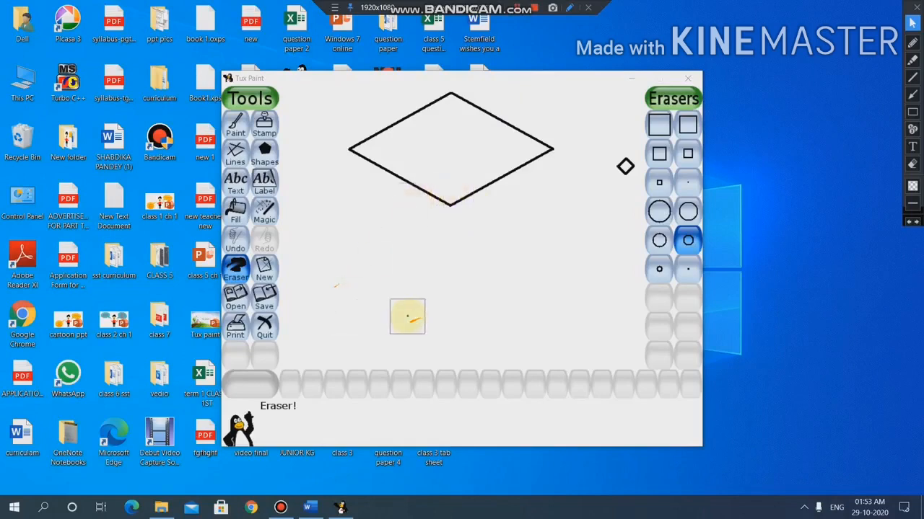
pyautogui.click(408, 316)
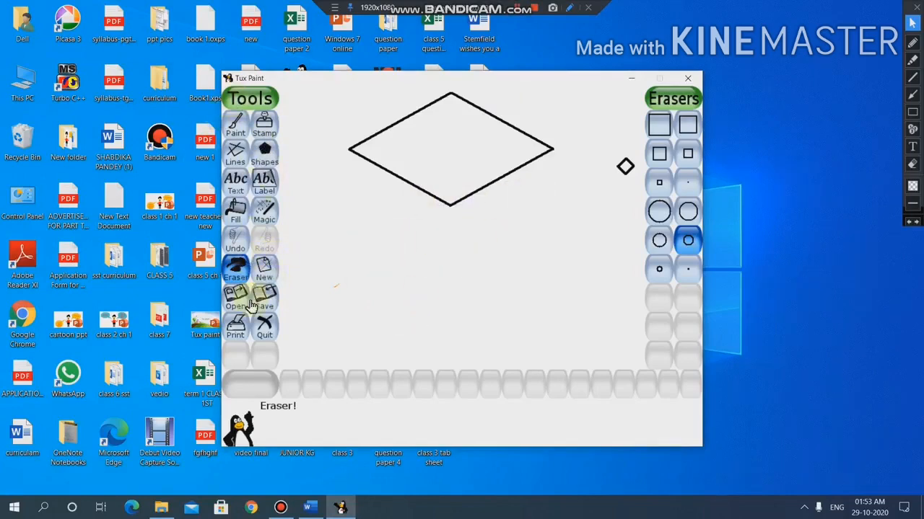
# Start a new drawing with a plain yellow background, saving the current picture first
pyautogui.click(265, 272)
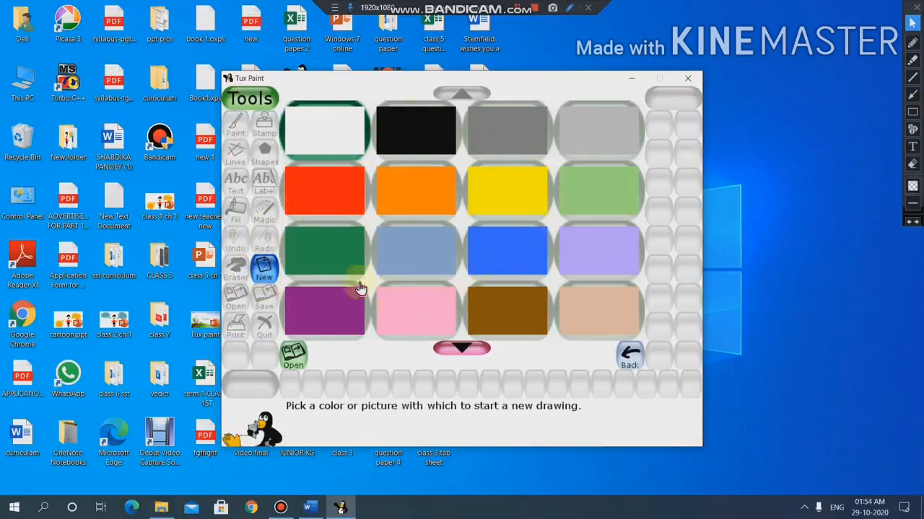
pyautogui.click(524, 244)
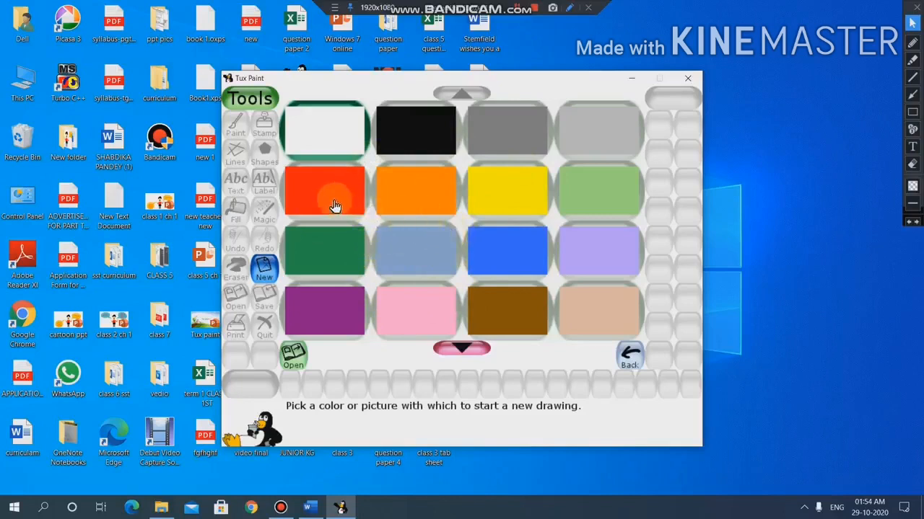
pyautogui.click(511, 191)
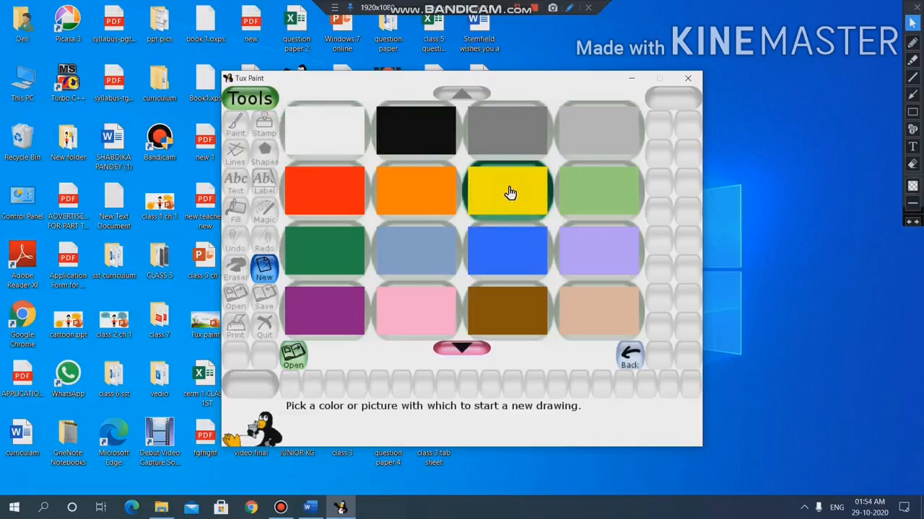
pyautogui.click(296, 359)
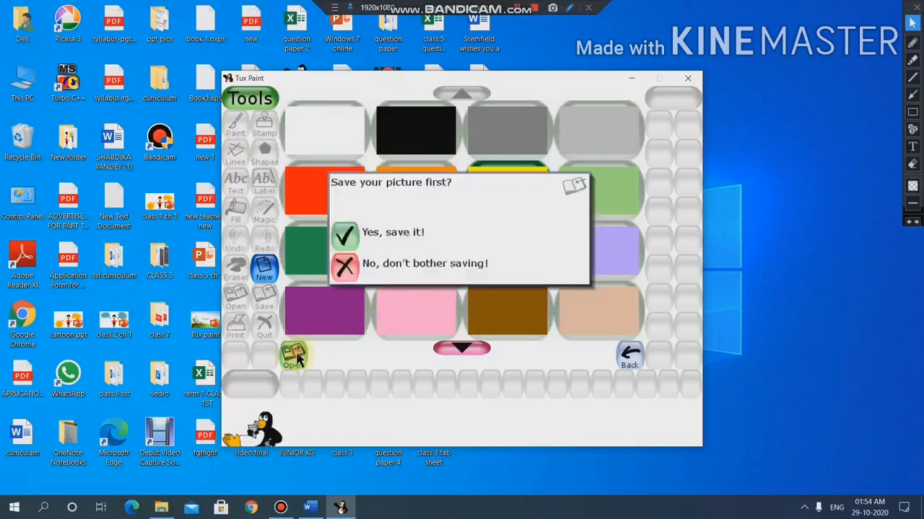
pyautogui.click(349, 238)
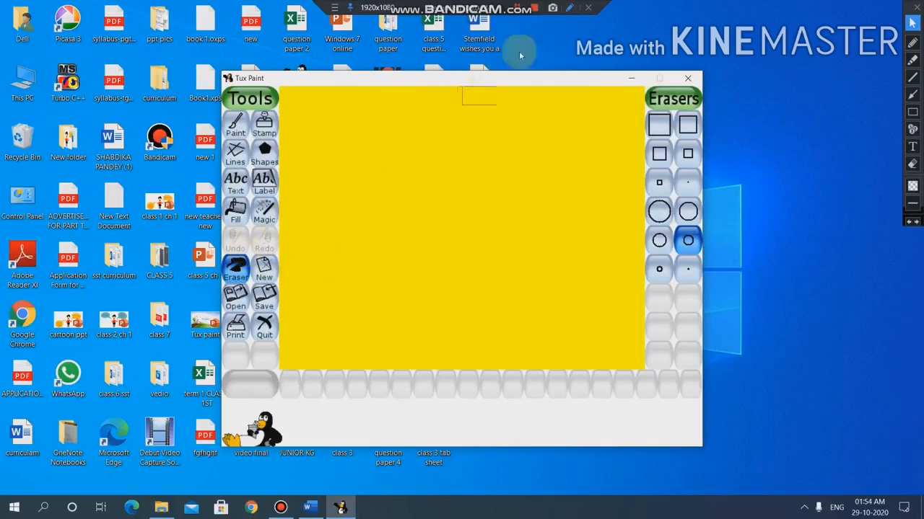
pyautogui.click(518, 8)
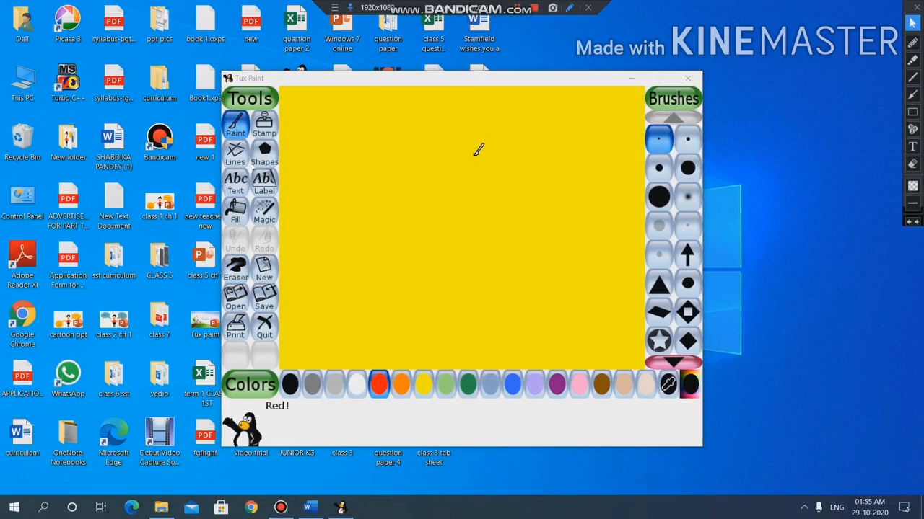
# Select the Drip effect of the Magic tool
pyautogui.click(265, 216)
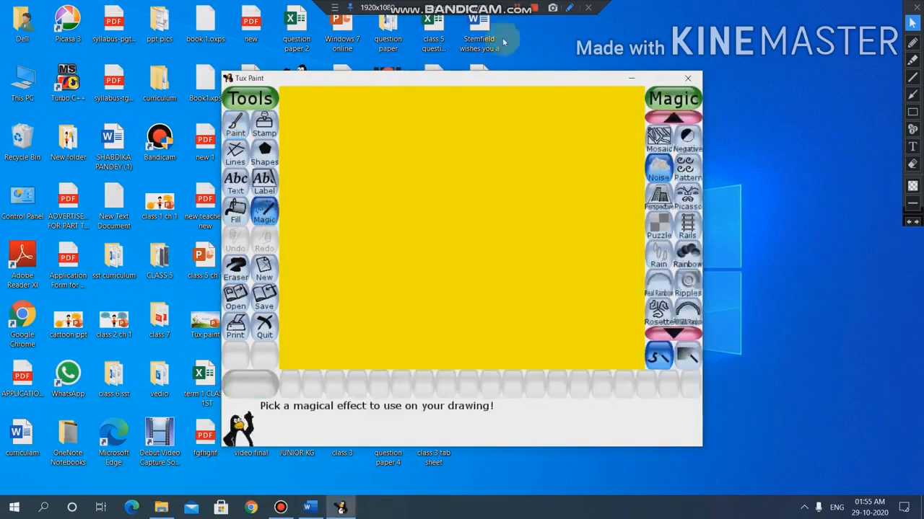
pyautogui.click(518, 9)
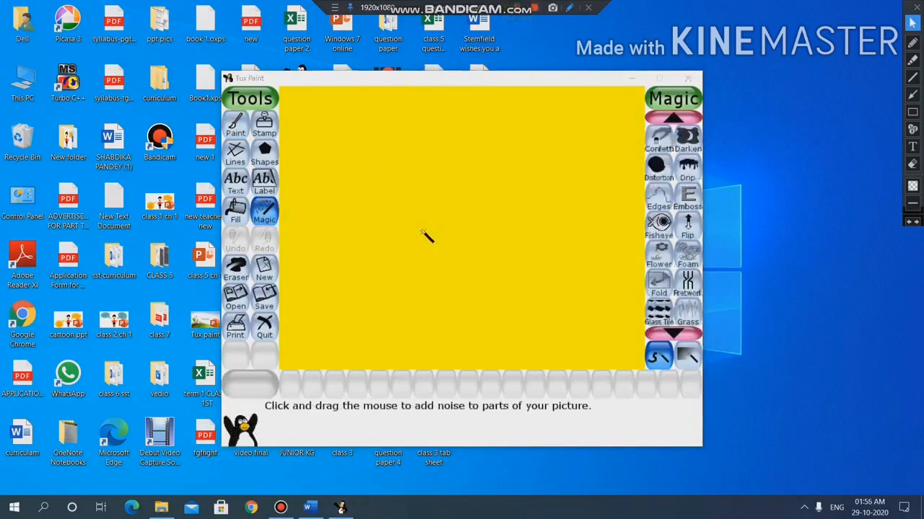
pyautogui.click(689, 175)
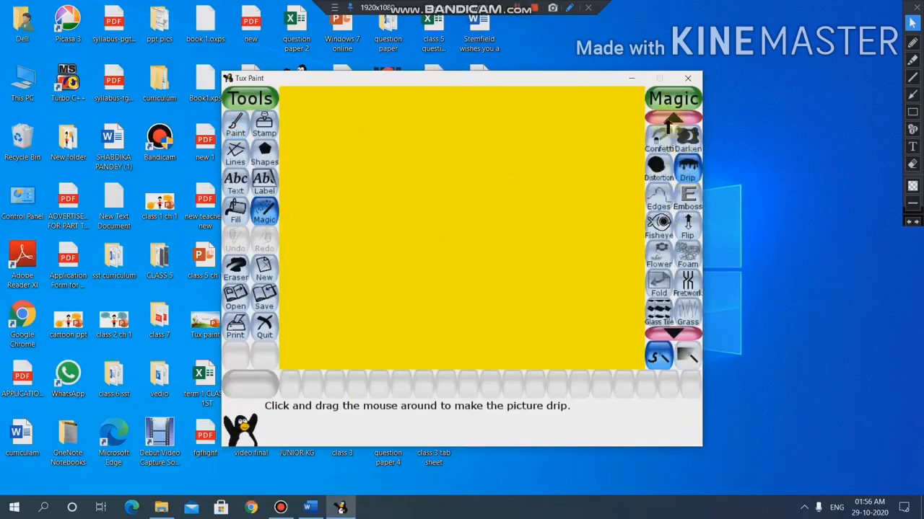
# Write the word "stemfield" in bold red letters in the middle of the yellow canvas with the Text tool
pyautogui.moveTo(553, 83); pyautogui.dragTo(376, 131)
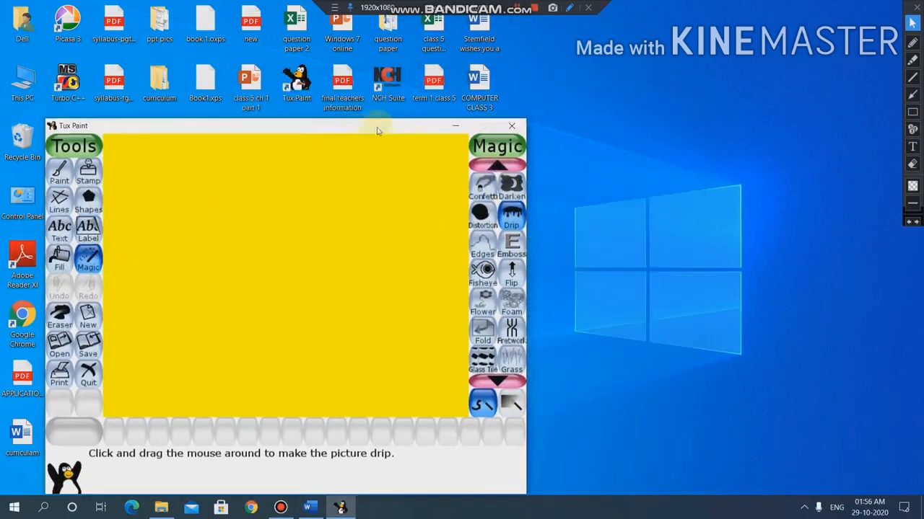
pyautogui.click(59, 230)
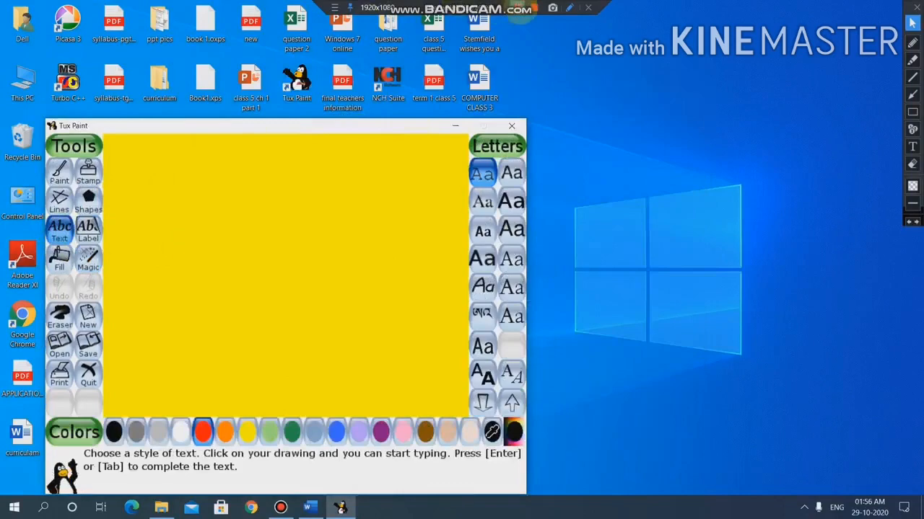
pyautogui.click(517, 8)
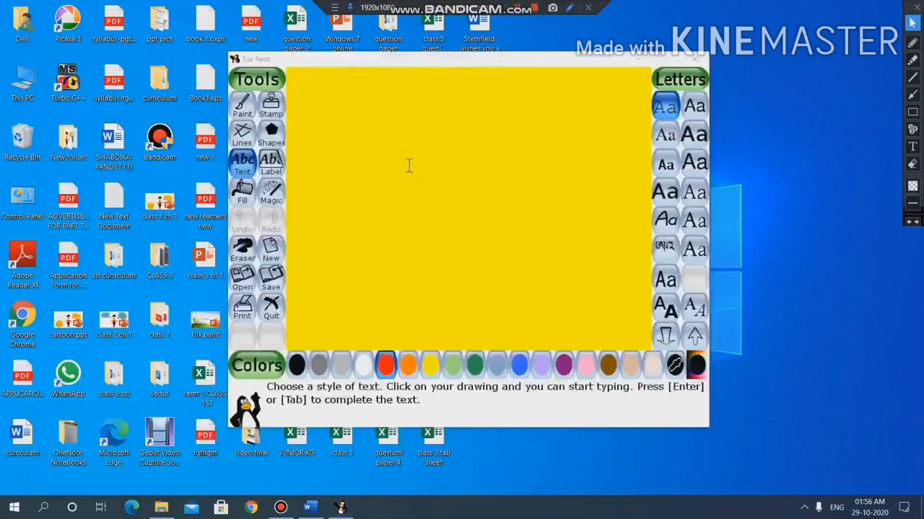
pyautogui.click(370, 171)
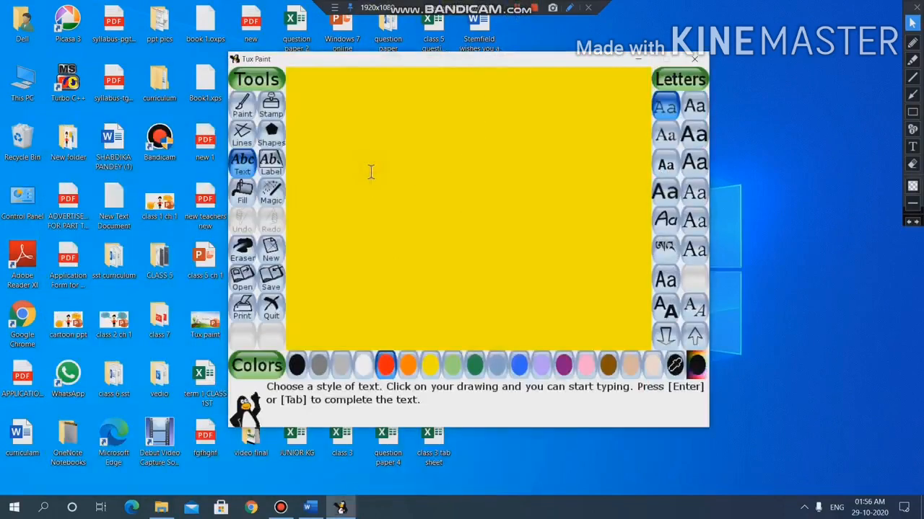
pyautogui.write('stemf')
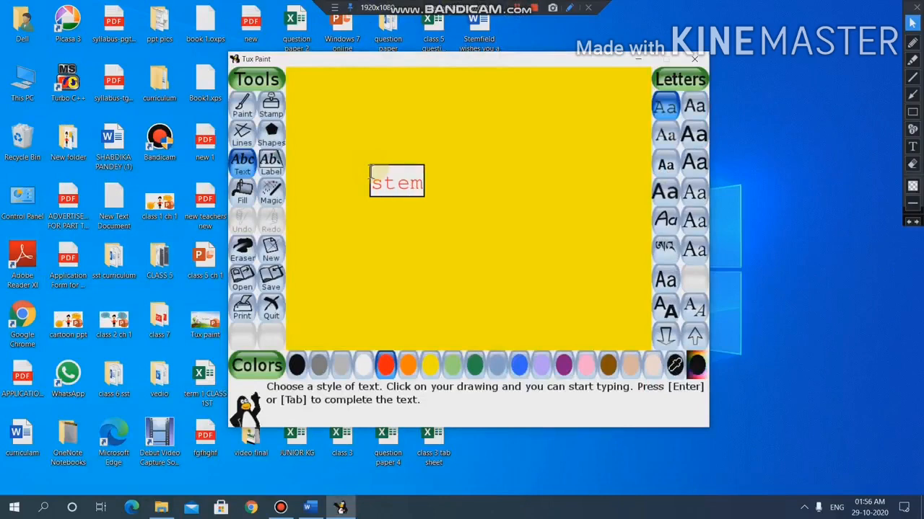
pyautogui.write('ield')
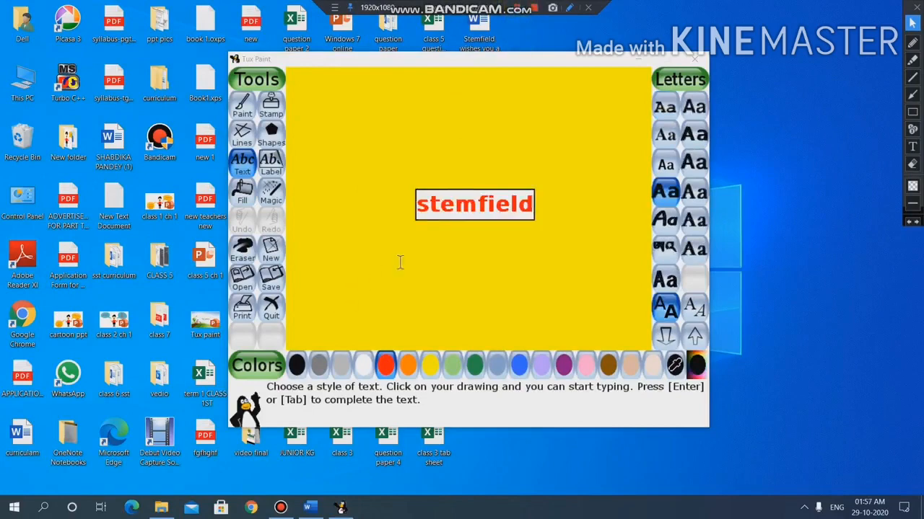
# Apply the Drip Magic effect across the word "stemfield" so its letters run downward
pyautogui.click(272, 192)
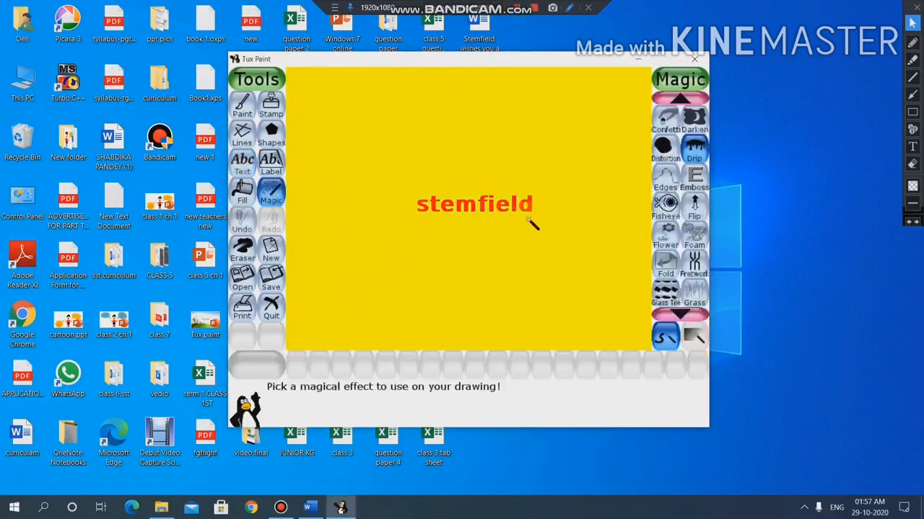
pyautogui.click(694, 148)
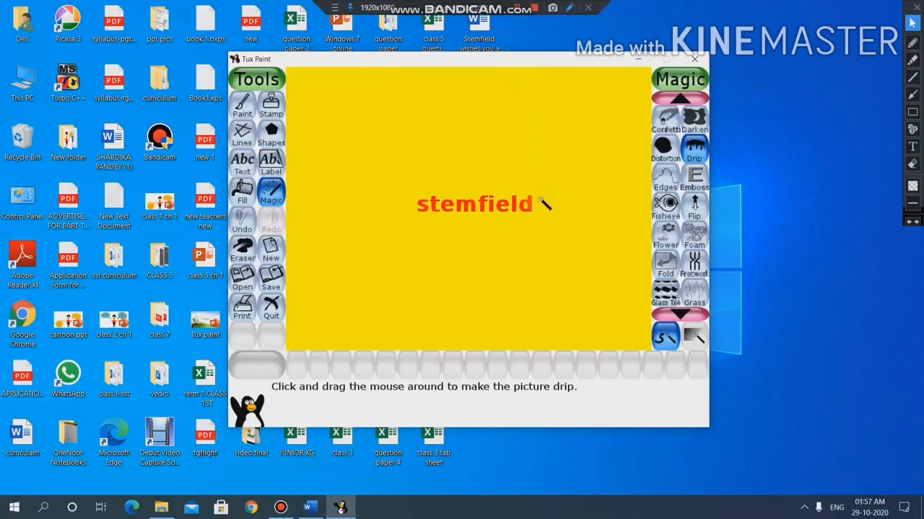
pyautogui.moveTo(538, 202)
pyautogui.mouseDown()
pyautogui.moveTo(428, 205)
pyautogui.moveTo(469, 183)
pyautogui.moveTo(524, 201)
pyautogui.moveTo(456, 214)
pyautogui.moveTo(432, 204)
pyautogui.moveTo(498, 207)
pyautogui.moveTo(491, 204)
pyautogui.moveTo(544, 190)
pyautogui.moveTo(466, 212)
pyautogui.moveTo(405, 203)
pyautogui.moveTo(455, 209)
pyautogui.mouseUp()
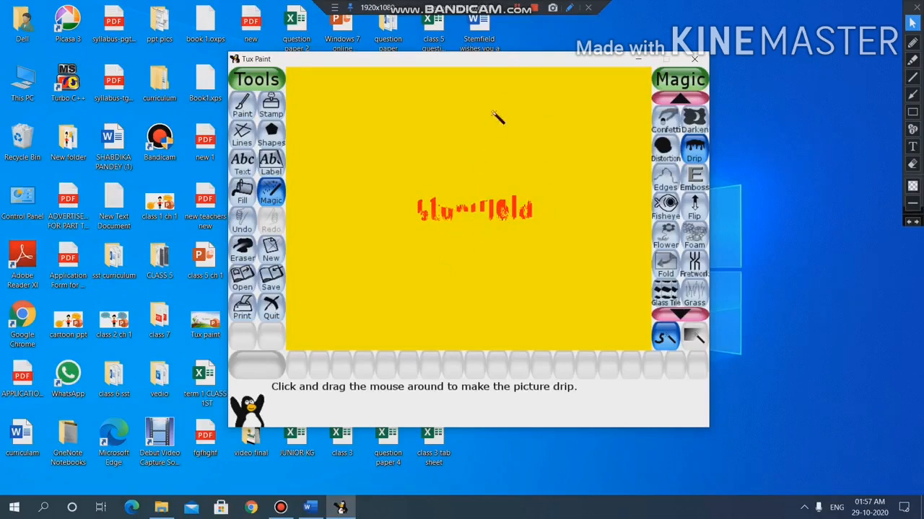
pyautogui.click(517, 8)
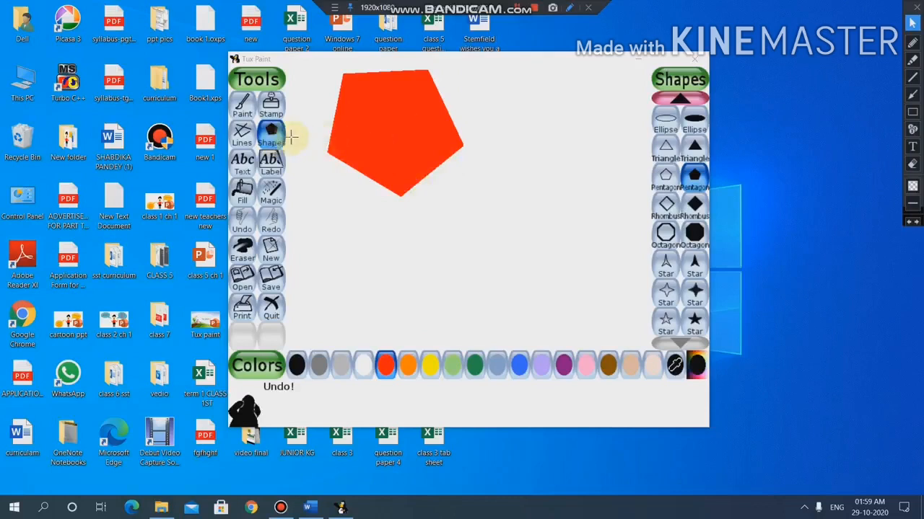
# Turn the filled red pentagon into an outline with the Edges Magic effect
pyautogui.click(272, 189)
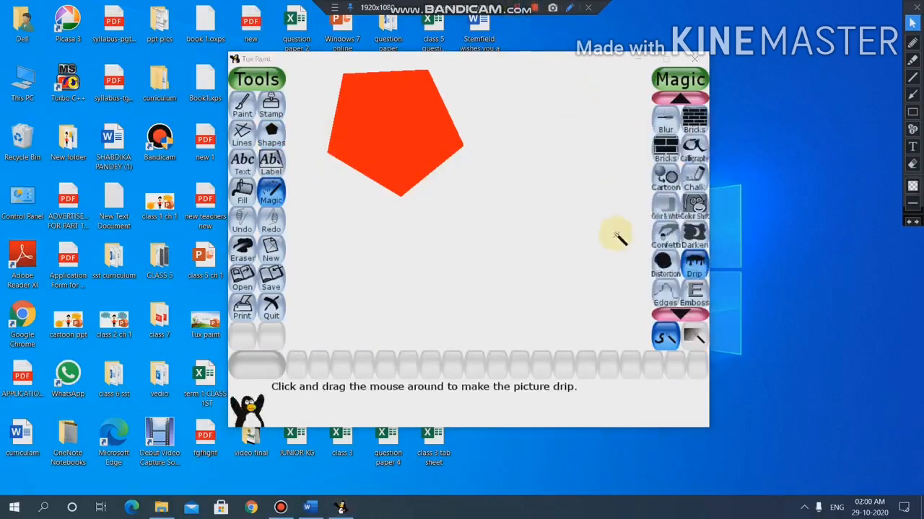
pyautogui.click(667, 298)
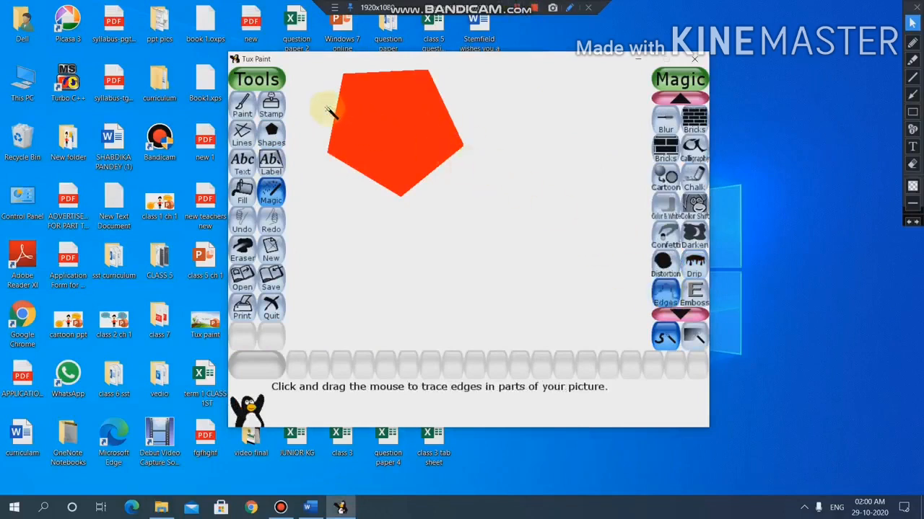
pyautogui.moveTo(327, 110)
pyautogui.mouseDown()
pyautogui.moveTo(395, 72)
pyautogui.moveTo(338, 81)
pyautogui.moveTo(332, 86)
pyautogui.moveTo(411, 81)
pyautogui.moveTo(294, 150)
pyautogui.moveTo(428, 75)
pyautogui.moveTo(298, 149)
pyautogui.moveTo(321, 157)
pyautogui.moveTo(469, 105)
pyautogui.mouseUp()
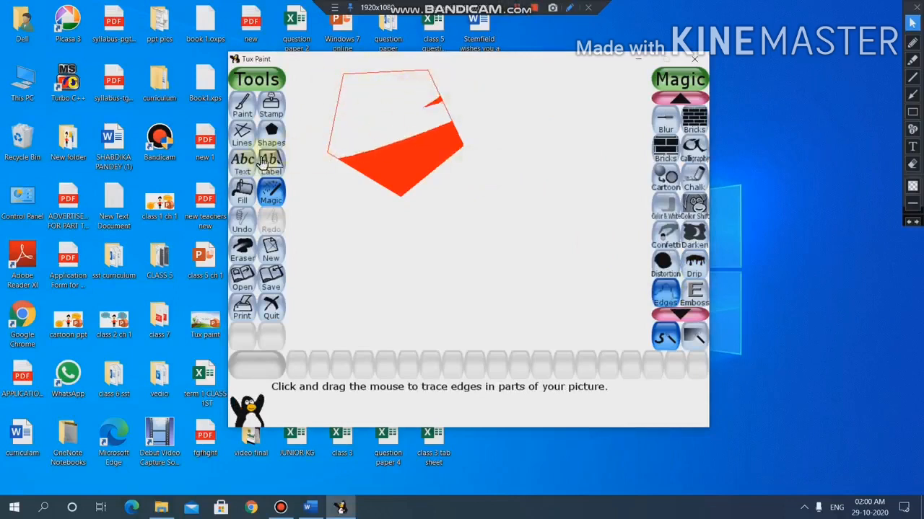
pyautogui.moveTo(346, 156)
pyautogui.mouseDown()
pyautogui.moveTo(443, 128)
pyautogui.moveTo(495, 157)
pyautogui.moveTo(354, 171)
pyautogui.moveTo(408, 176)
pyautogui.mouseUp()
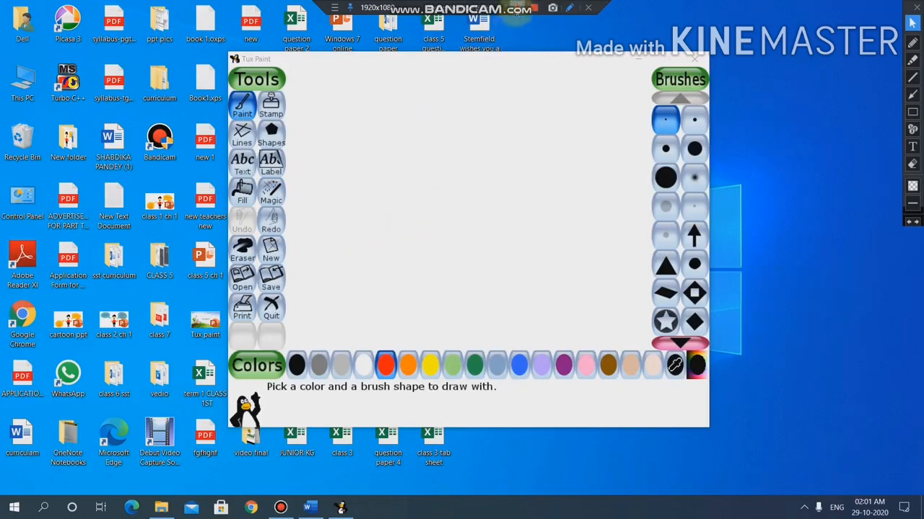
# Cover the upper and middle area of the blank canvas with bubbles using the Foam Magic effect
pyautogui.click(271, 195)
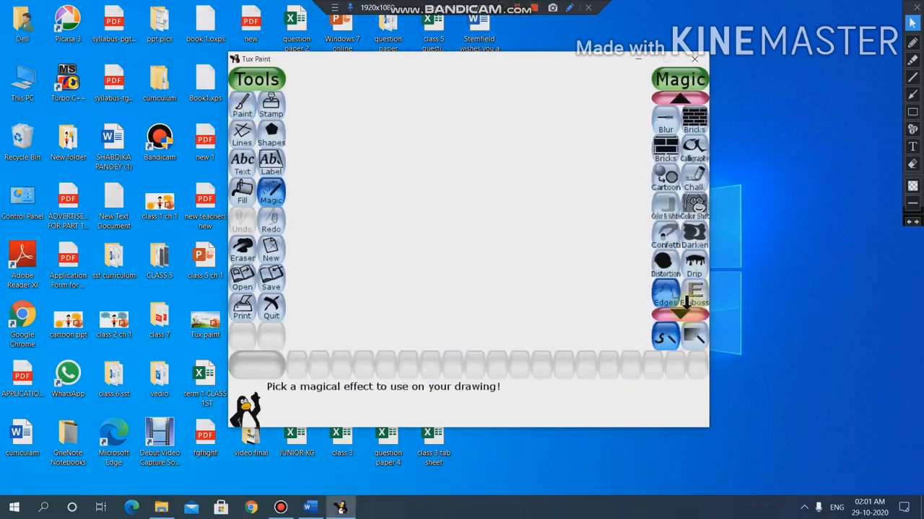
pyautogui.scroll(-4, 693, 288)
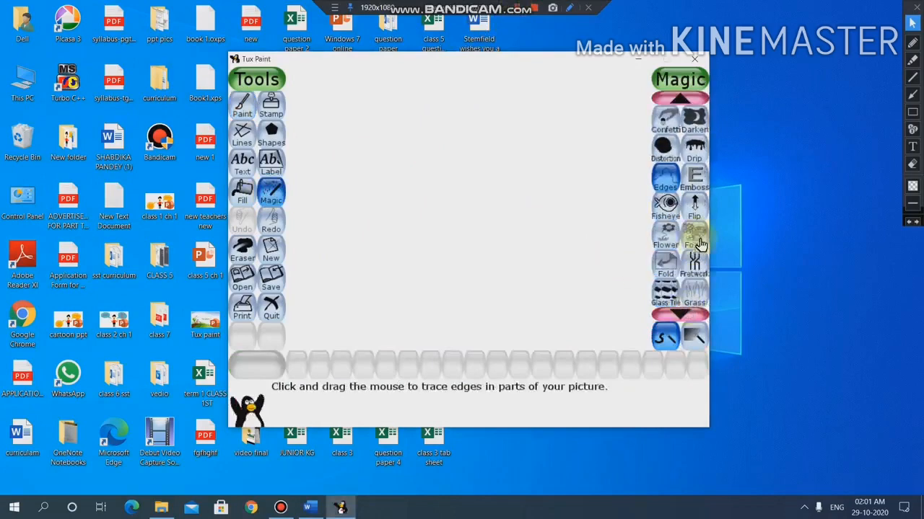
pyautogui.click(697, 238)
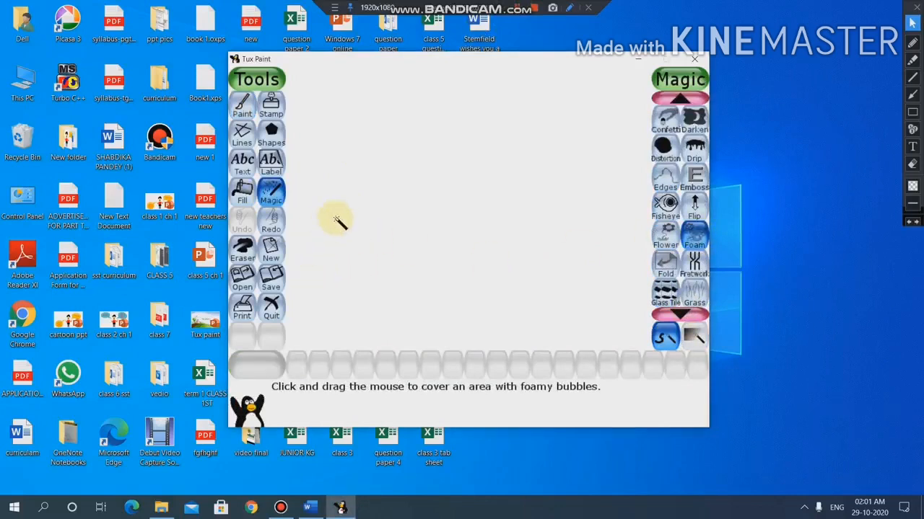
pyautogui.moveTo(337, 221)
pyautogui.mouseDown()
pyautogui.moveTo(383, 175)
pyautogui.moveTo(454, 153)
pyautogui.moveTo(461, 193)
pyautogui.moveTo(332, 232)
pyautogui.moveTo(507, 231)
pyautogui.moveTo(557, 250)
pyautogui.moveTo(441, 276)
pyautogui.moveTo(355, 277)
pyautogui.moveTo(591, 271)
pyautogui.moveTo(550, 158)
pyautogui.moveTo(461, 182)
pyautogui.moveTo(523, 196)
pyautogui.moveTo(591, 134)
pyautogui.moveTo(617, 171)
pyautogui.moveTo(509, 86)
pyautogui.moveTo(382, 103)
pyautogui.moveTo(404, 111)
pyautogui.moveTo(469, 102)
pyautogui.moveTo(409, 146)
pyautogui.moveTo(461, 125)
pyautogui.moveTo(431, 201)
pyautogui.moveTo(458, 211)
pyautogui.moveTo(413, 192)
pyautogui.mouseUp()
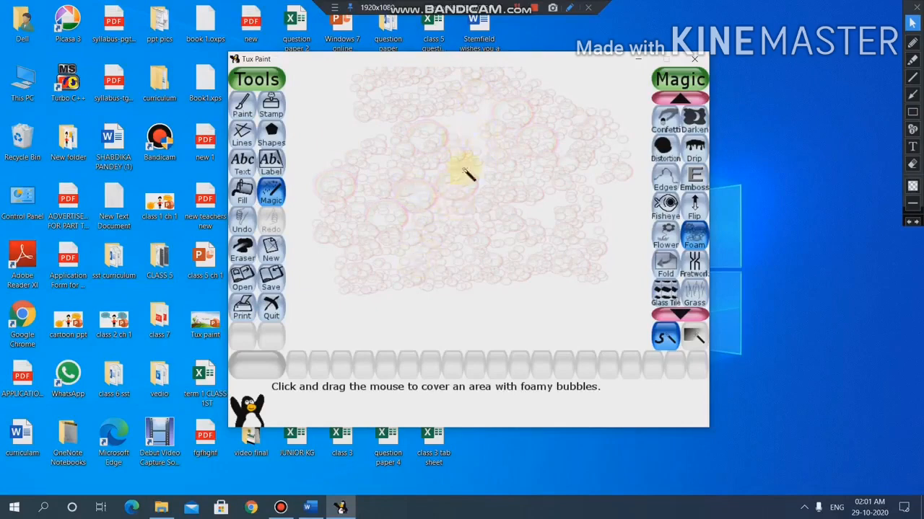
pyautogui.click(517, 8)
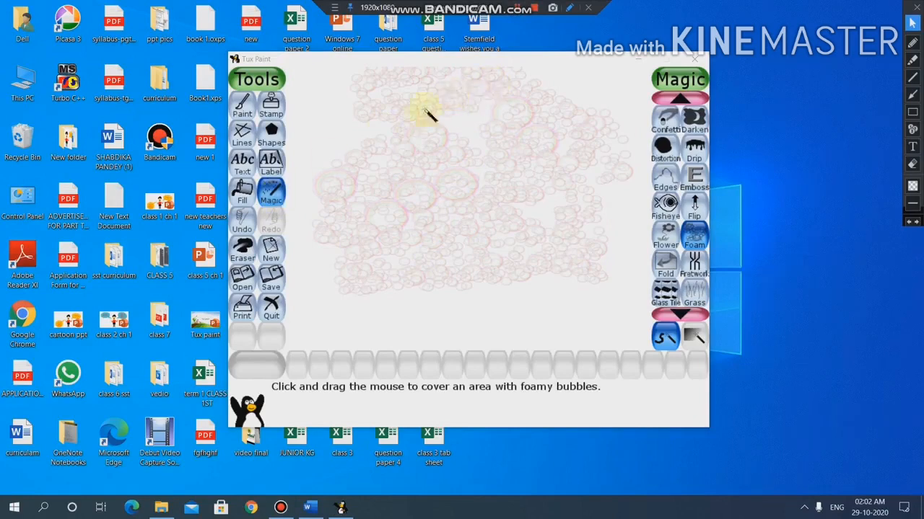
# Draw a strip of grass along the bottom of the drawing with the Grass Magic effect
pyautogui.click(272, 195)
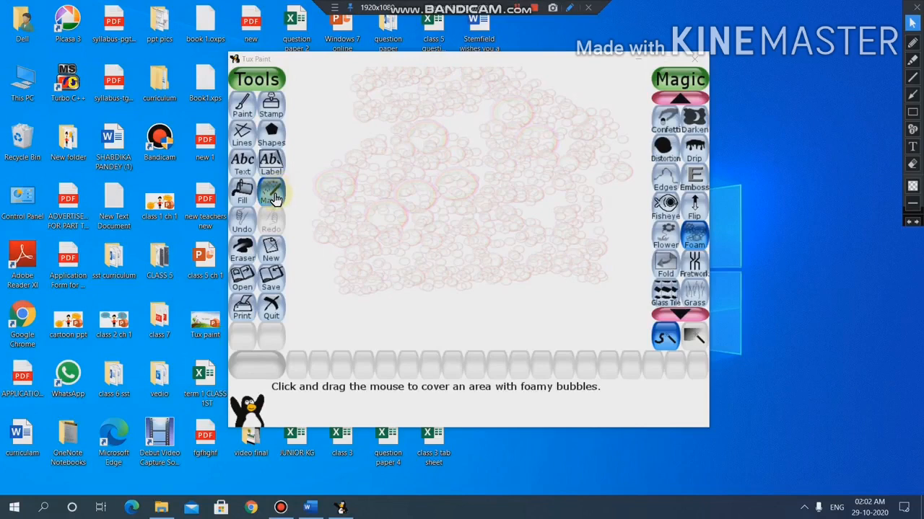
pyautogui.click(274, 199)
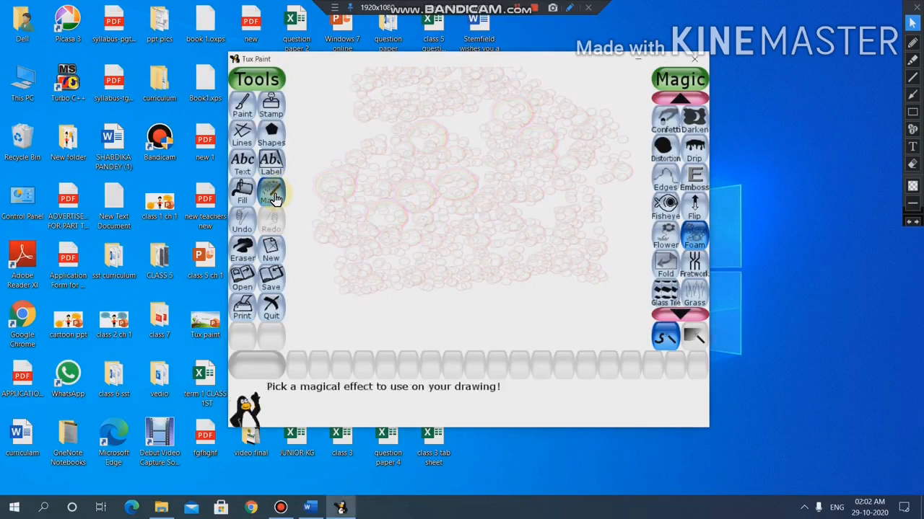
pyautogui.click(697, 292)
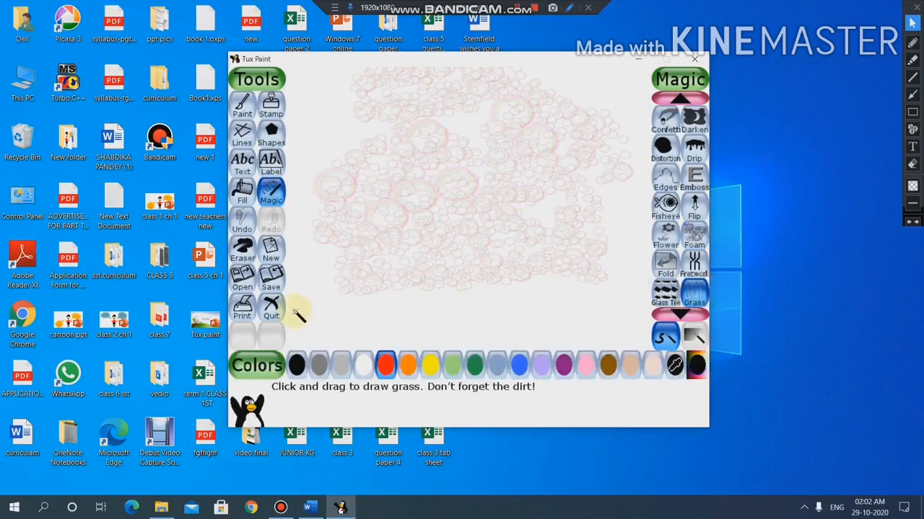
pyautogui.moveTo(298, 310)
pyautogui.mouseDown()
pyautogui.moveTo(355, 314)
pyautogui.moveTo(327, 303)
pyautogui.moveTo(384, 290)
pyautogui.moveTo(453, 319)
pyautogui.moveTo(287, 327)
pyautogui.moveTo(376, 316)
pyautogui.moveTo(474, 340)
pyautogui.moveTo(637, 332)
pyautogui.moveTo(587, 297)
pyautogui.moveTo(451, 317)
pyautogui.moveTo(614, 291)
pyautogui.moveTo(625, 295)
pyautogui.moveTo(468, 289)
pyautogui.moveTo(336, 305)
pyautogui.moveTo(483, 282)
pyautogui.moveTo(540, 303)
pyautogui.moveTo(283, 300)
pyautogui.moveTo(314, 303)
pyautogui.mouseUp()
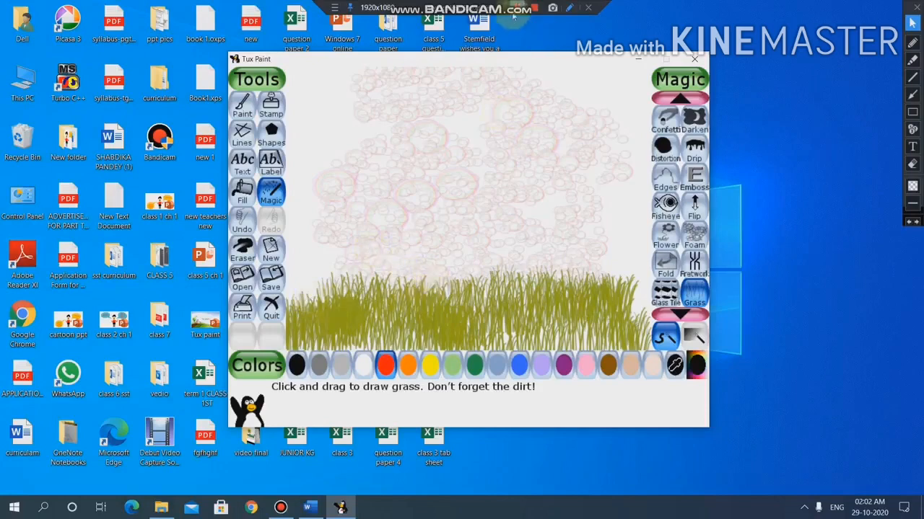
pyautogui.hotkey('ctrl', 'z')
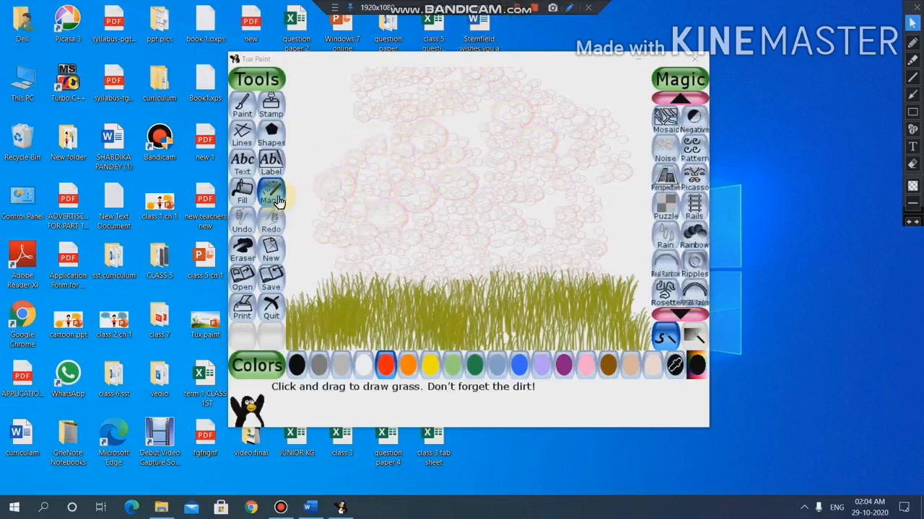
# Try a freehand arch above the grass with the Rainbow Magic effect, and undo it
pyautogui.click(274, 197)
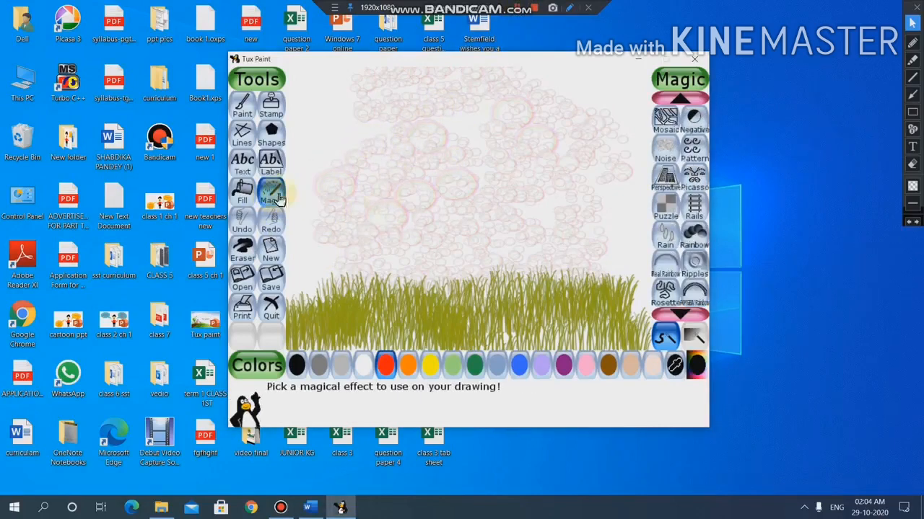
pyautogui.click(695, 233)
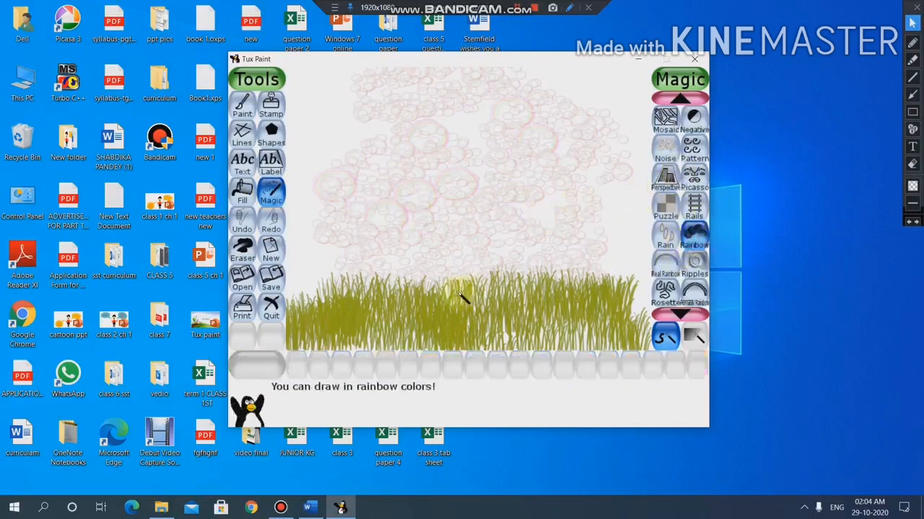
pyautogui.moveTo(315, 273)
pyautogui.mouseDown()
pyautogui.moveTo(364, 189)
pyautogui.moveTo(434, 177)
pyautogui.moveTo(535, 171)
pyautogui.moveTo(579, 205)
pyautogui.moveTo(595, 251)
pyautogui.mouseUp()
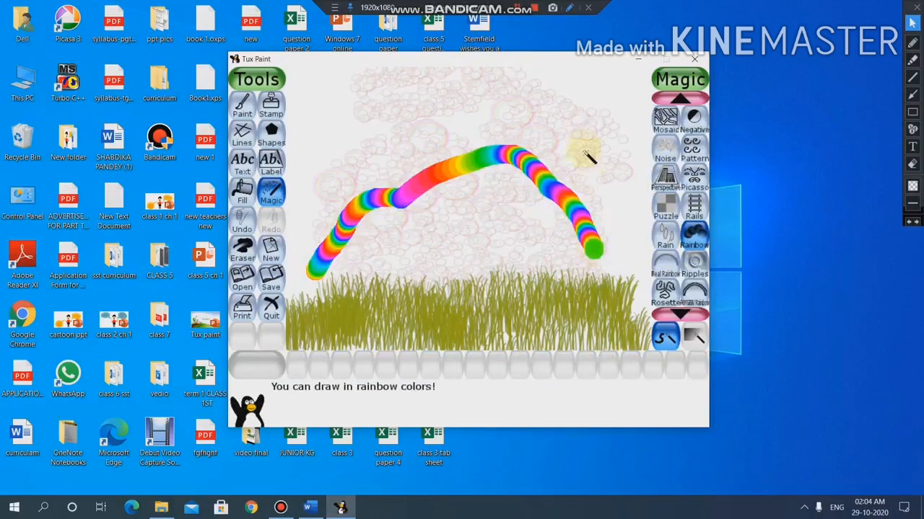
pyautogui.click(521, 16)
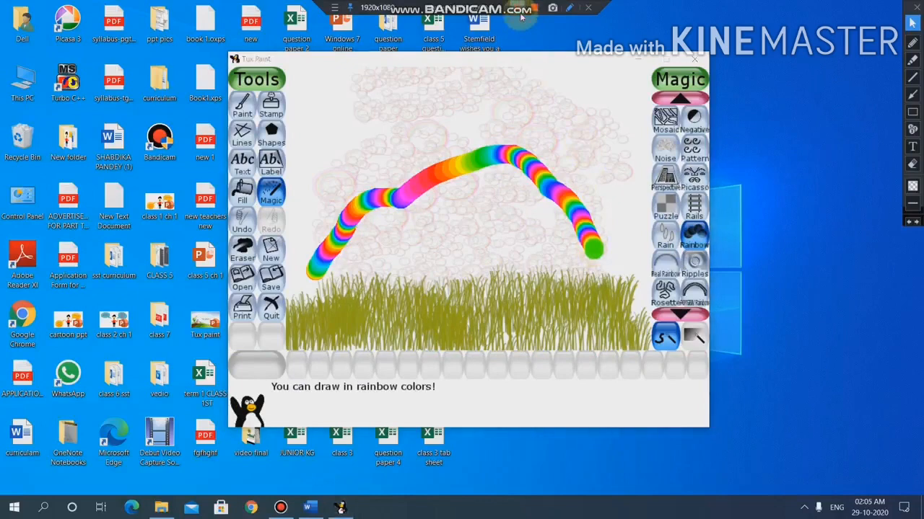
pyautogui.hotkey('ctrl', 'z')
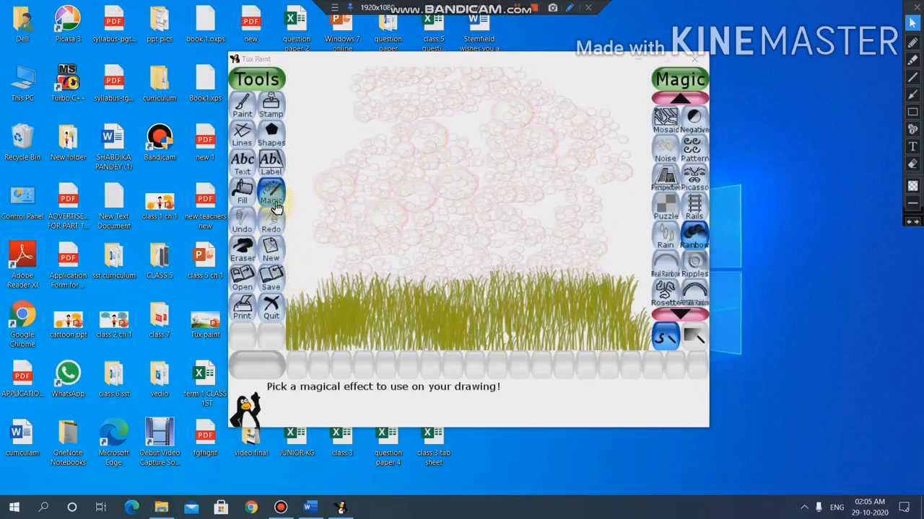
# Draw a wide rainbow arch spanning the canvas above the grass with the Real Rainbow Magic effect
pyautogui.click(665, 264)
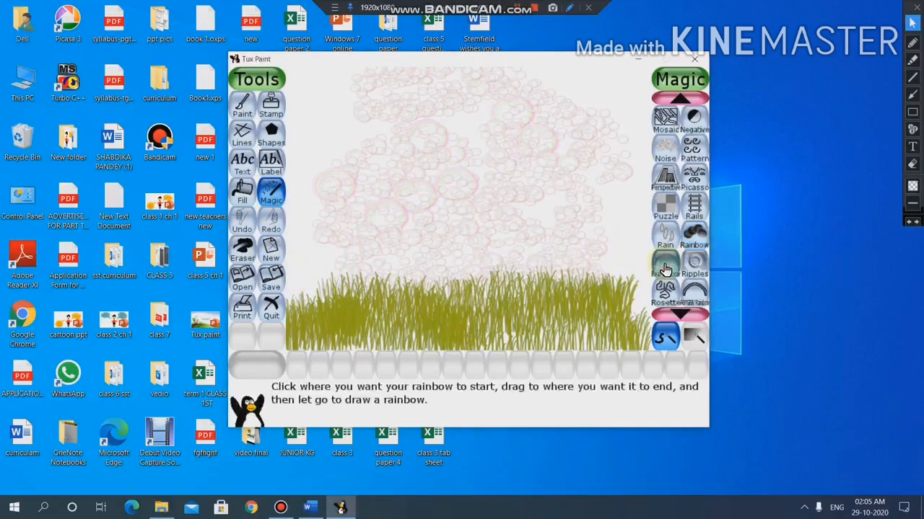
pyautogui.moveTo(296, 295); pyautogui.dragTo(647, 278)
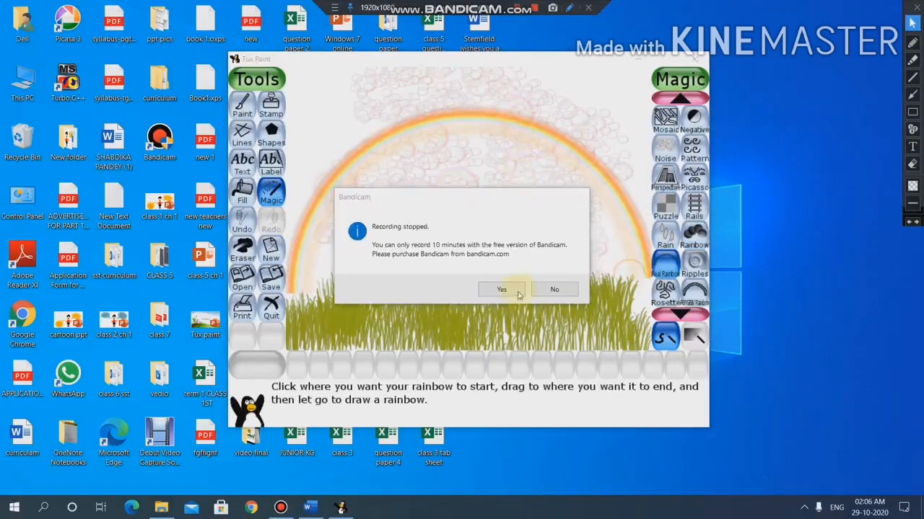
pyautogui.click(550, 290)
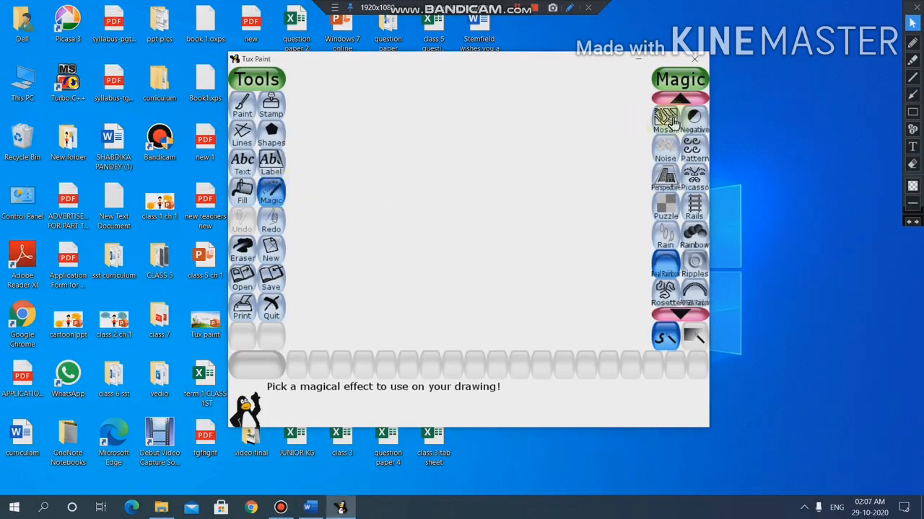
# Apply the Noise Magic effect to the upper part of the blank canvas
pyautogui.click(664, 148)
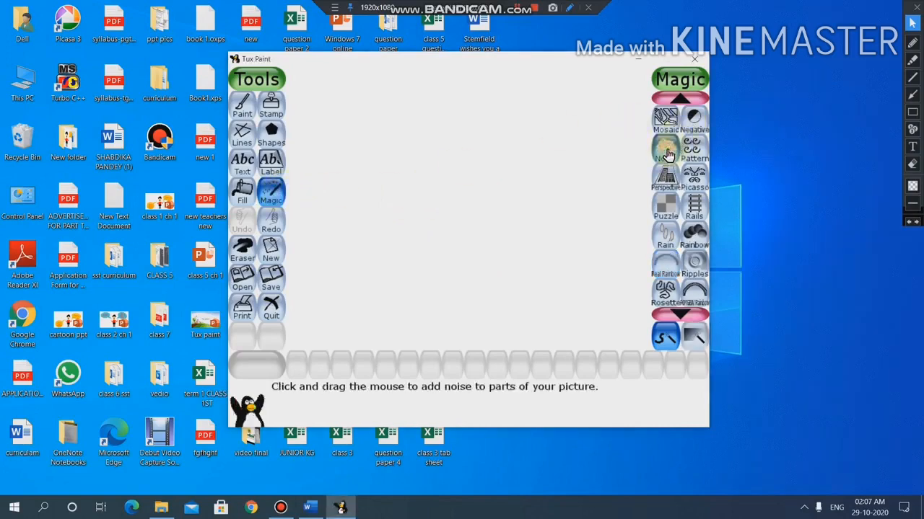
pyautogui.click(355, 165)
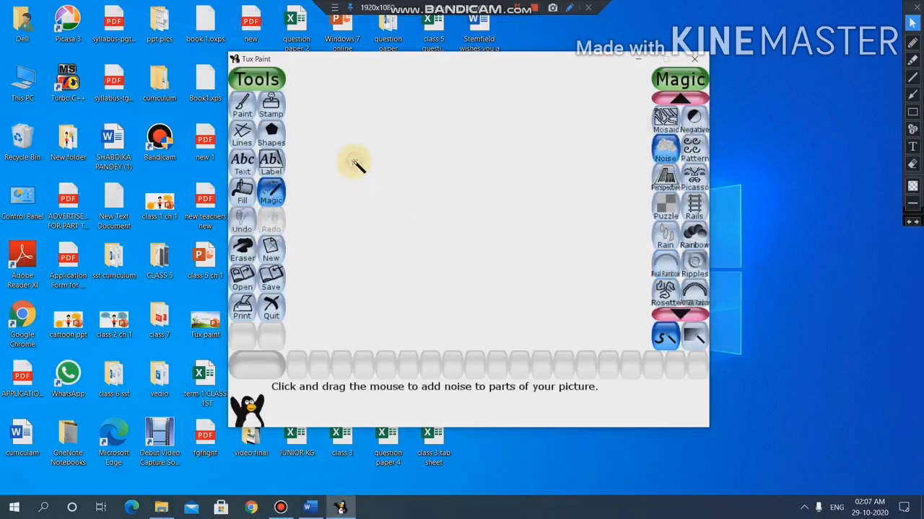
pyautogui.moveTo(356, 164)
pyautogui.mouseDown()
pyautogui.moveTo(472, 99)
pyautogui.moveTo(438, 143)
pyautogui.moveTo(373, 173)
pyautogui.moveTo(535, 82)
pyautogui.moveTo(419, 186)
pyautogui.moveTo(463, 189)
pyautogui.moveTo(526, 142)
pyautogui.moveTo(411, 200)
pyautogui.moveTo(606, 108)
pyautogui.moveTo(416, 180)
pyautogui.moveTo(597, 100)
pyautogui.moveTo(399, 191)
pyautogui.moveTo(444, 136)
pyautogui.moveTo(381, 167)
pyautogui.moveTo(435, 72)
pyautogui.moveTo(447, 70)
pyautogui.moveTo(418, 114)
pyautogui.moveTo(514, 81)
pyautogui.mouseUp()
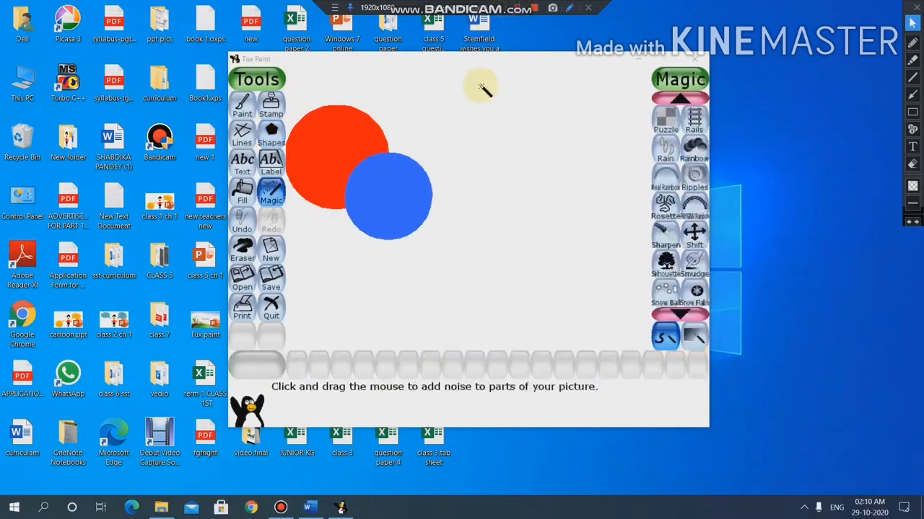
# Smear the blue circle's color into the overlapping red circle with the Smudge Magic effect
pyautogui.click(270, 191)
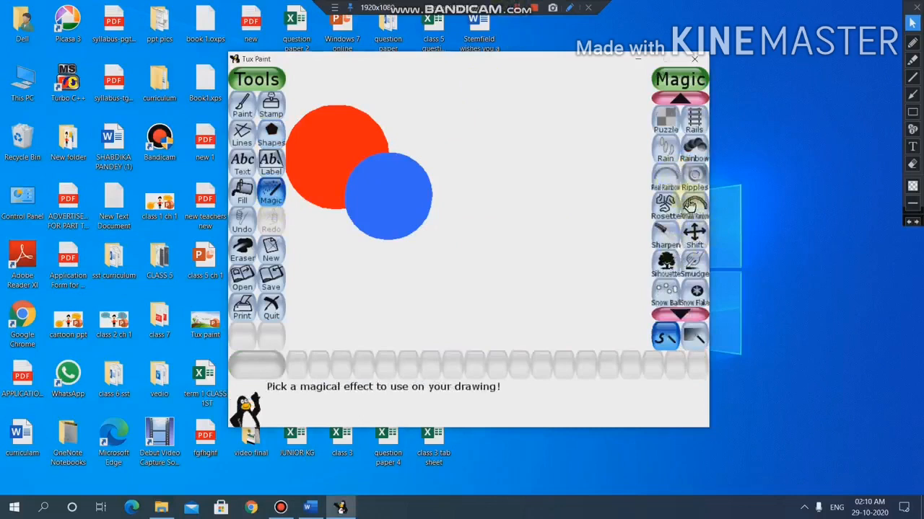
pyautogui.click(694, 266)
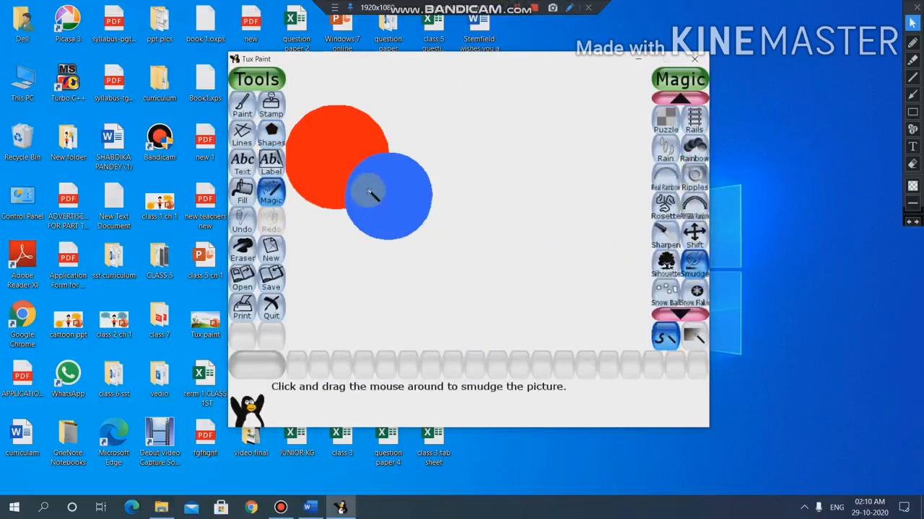
pyautogui.moveTo(371, 195)
pyautogui.mouseDown()
pyautogui.moveTo(342, 193)
pyautogui.moveTo(349, 201)
pyautogui.moveTo(378, 147)
pyautogui.moveTo(350, 181)
pyautogui.moveTo(377, 181)
pyautogui.moveTo(378, 149)
pyautogui.moveTo(343, 180)
pyautogui.moveTo(358, 182)
pyautogui.moveTo(381, 159)
pyautogui.moveTo(367, 160)
pyautogui.moveTo(346, 189)
pyautogui.moveTo(359, 173)
pyautogui.moveTo(363, 186)
pyautogui.moveTo(352, 181)
pyautogui.moveTo(357, 159)
pyautogui.moveTo(326, 193)
pyautogui.moveTo(366, 177)
pyautogui.moveTo(368, 187)
pyautogui.moveTo(348, 170)
pyautogui.moveTo(306, 179)
pyautogui.mouseUp()
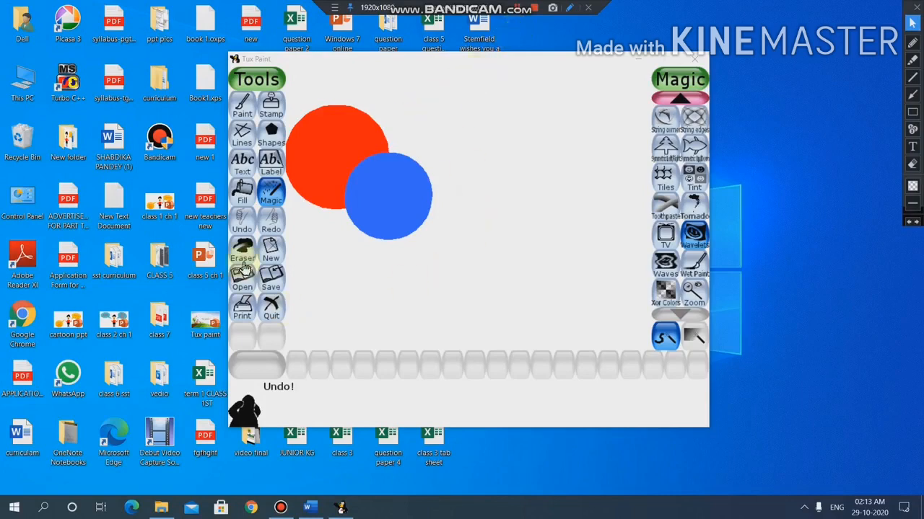
# Try the Waves Magic effect on the two overlapping circles to make them horizontally wavy, and undo it
pyautogui.click(273, 191)
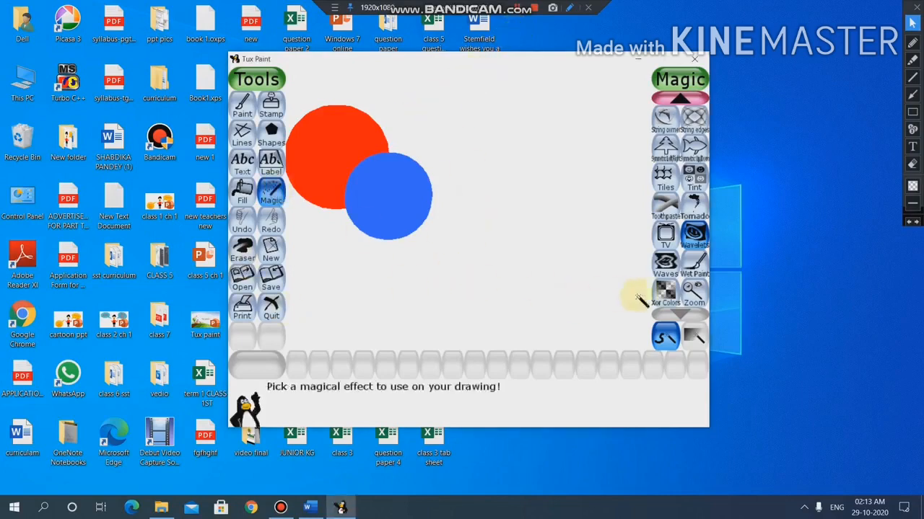
pyautogui.click(666, 267)
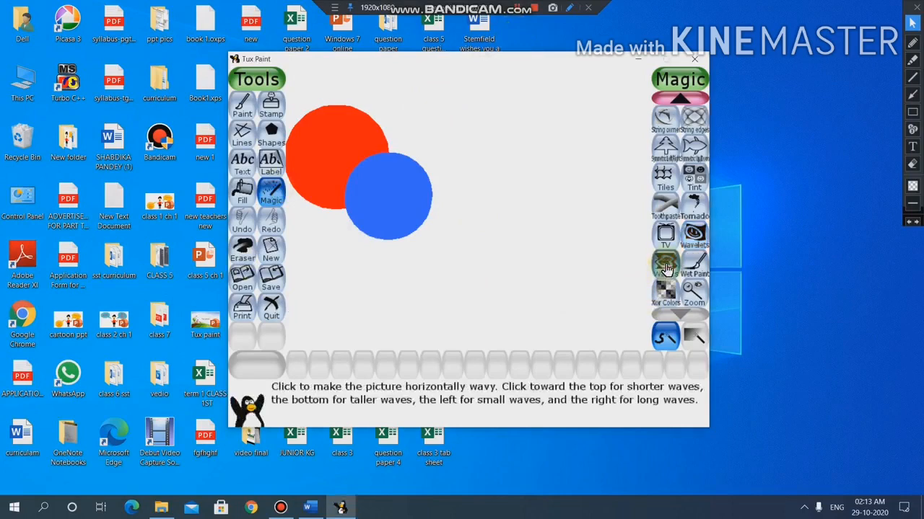
pyautogui.click(374, 181)
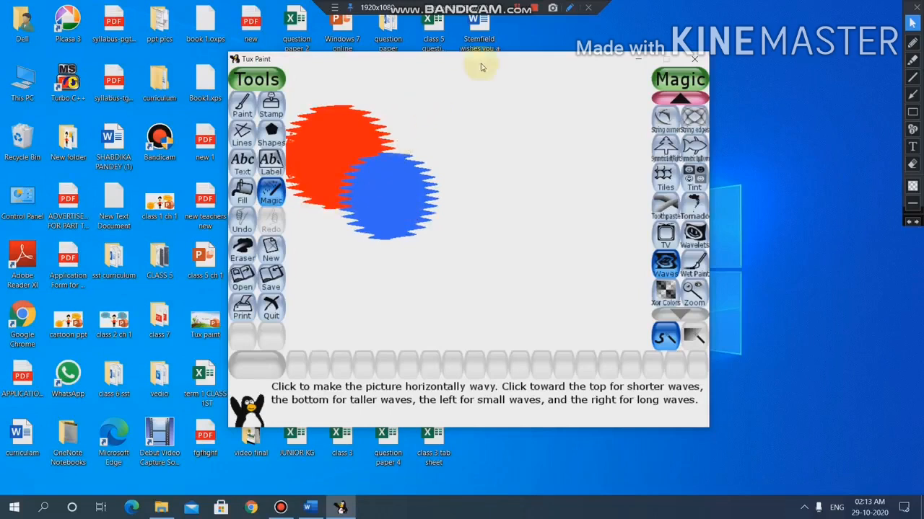
pyautogui.hotkey('ctrl', 'z')
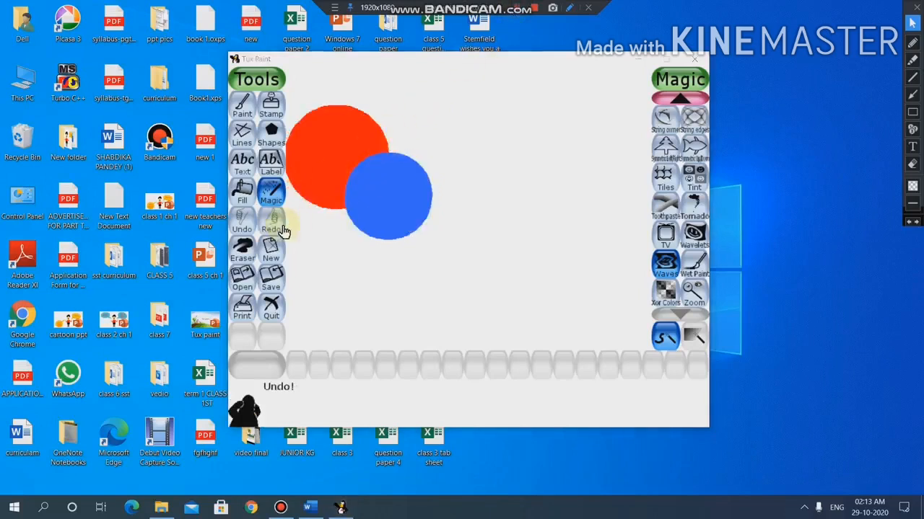
# Make the red and blue circles vertically wavy with the Wavelets Magic effect
pyautogui.click(270, 193)
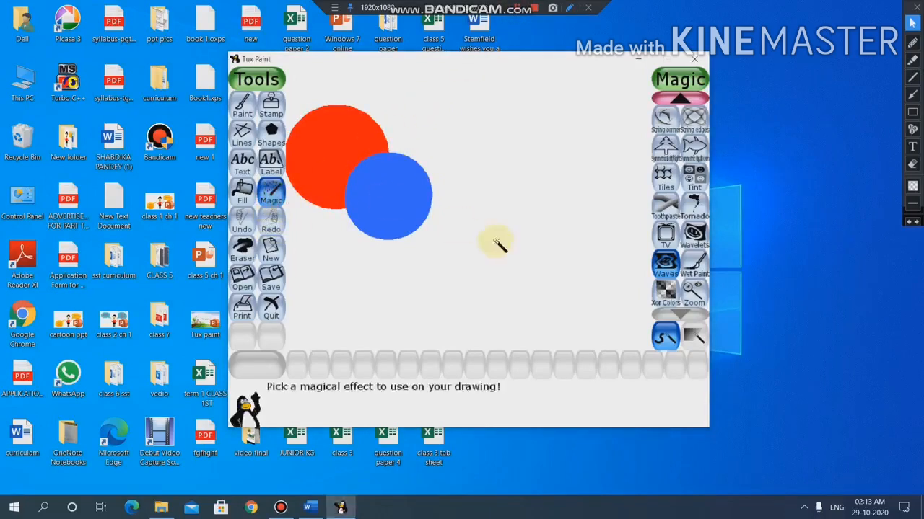
pyautogui.click(694, 229)
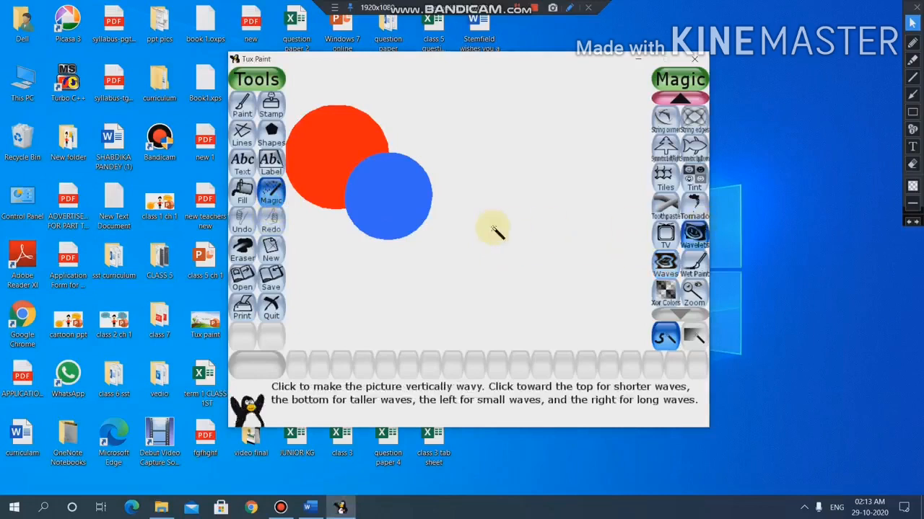
pyautogui.click(393, 196)
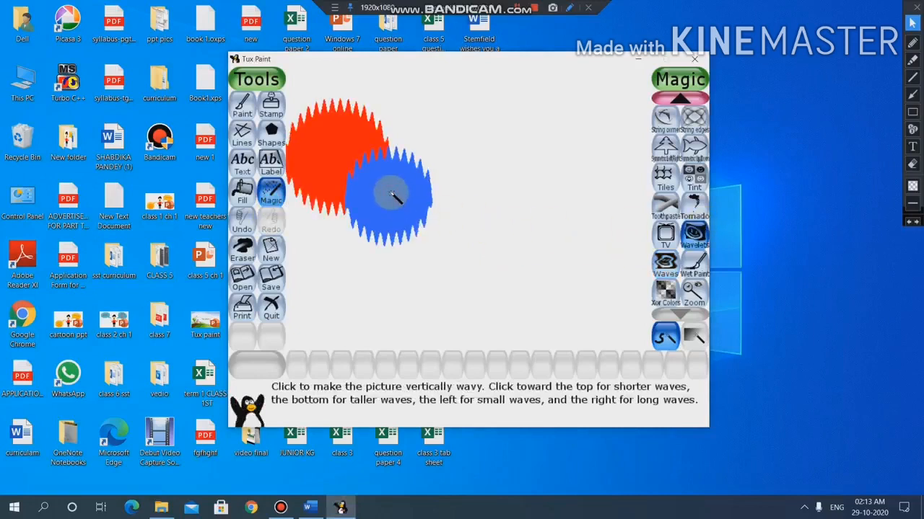